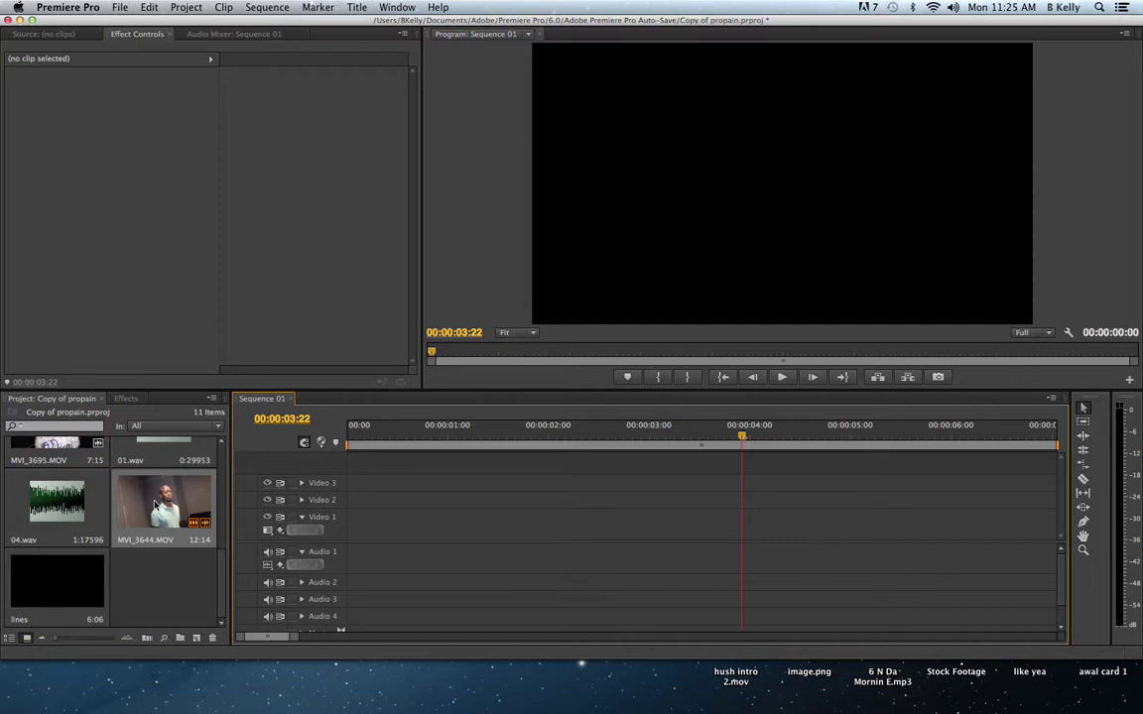
Step: Place MVI_3644.MOV at the start of Video 1 and Audio 1 in Sequence 01
left_click_drag(150, 504, 356, 538)
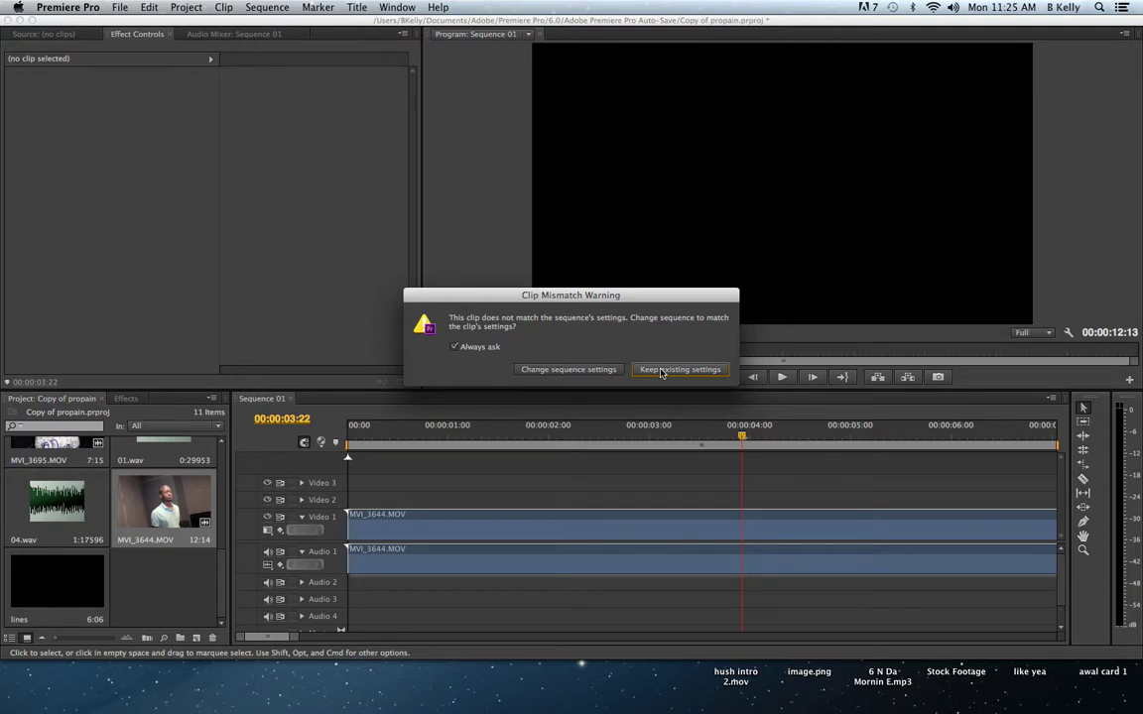
Step: Keep the existing sequence settings, then trim the clip to its first 3:10 and delete the remainder
left_click(661, 370)
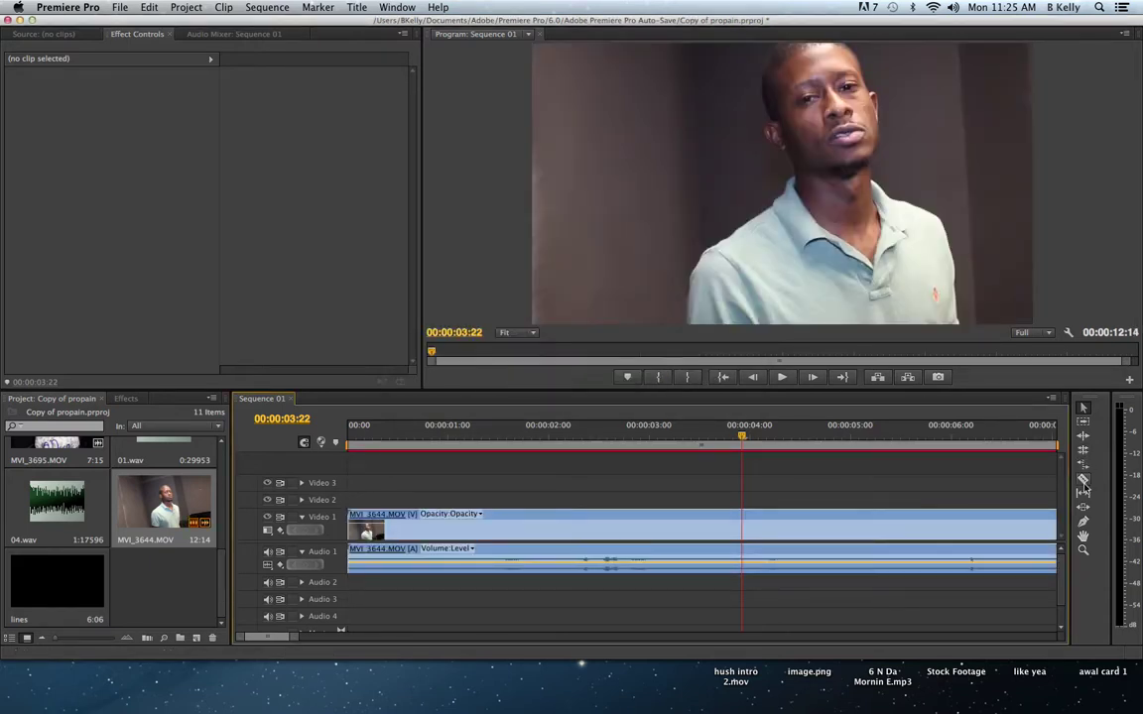
key("c")
left_click(692, 520)
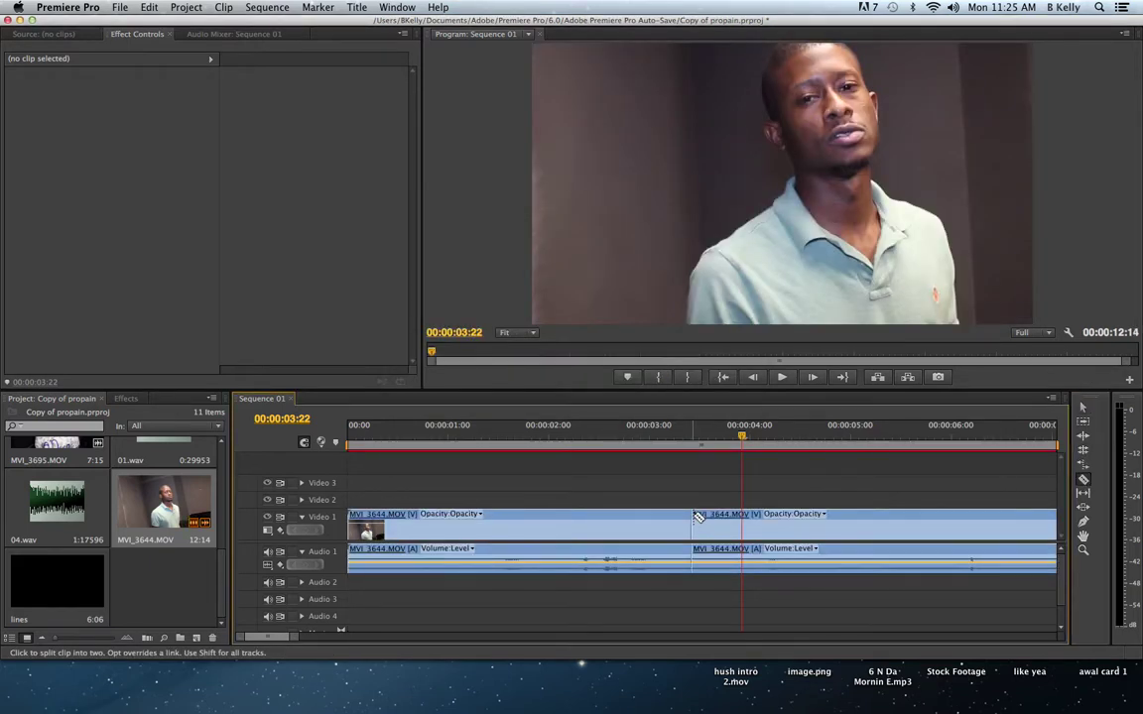
key("v")
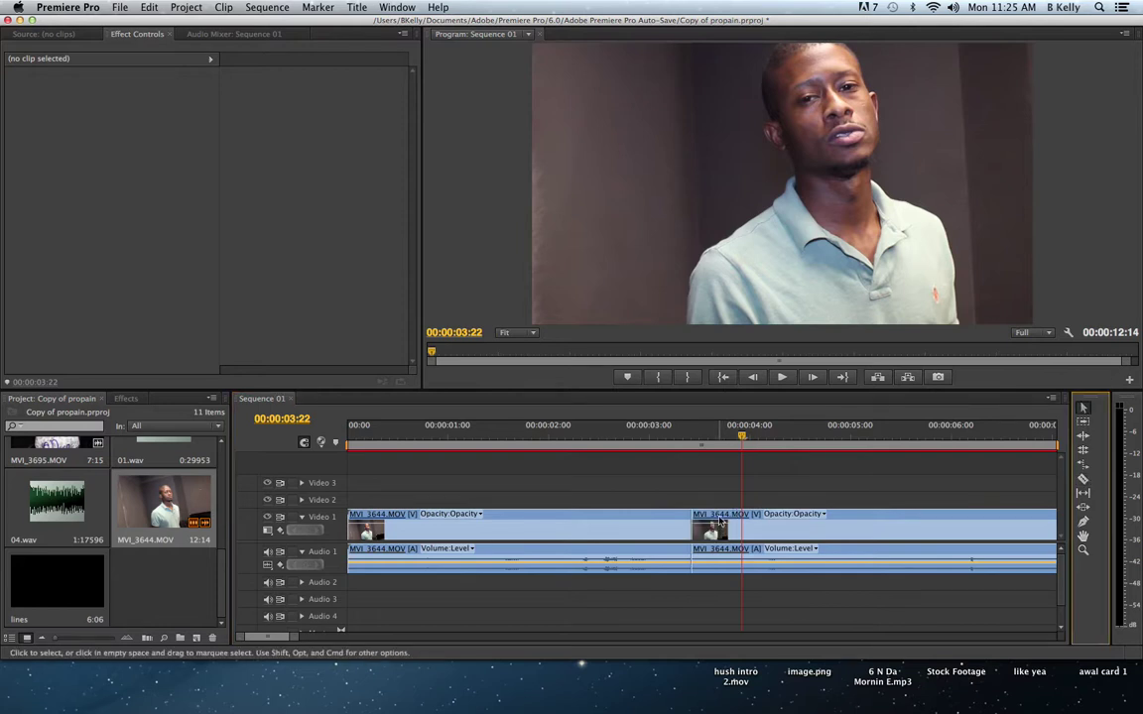
left_click(721, 520)
key("Delete")
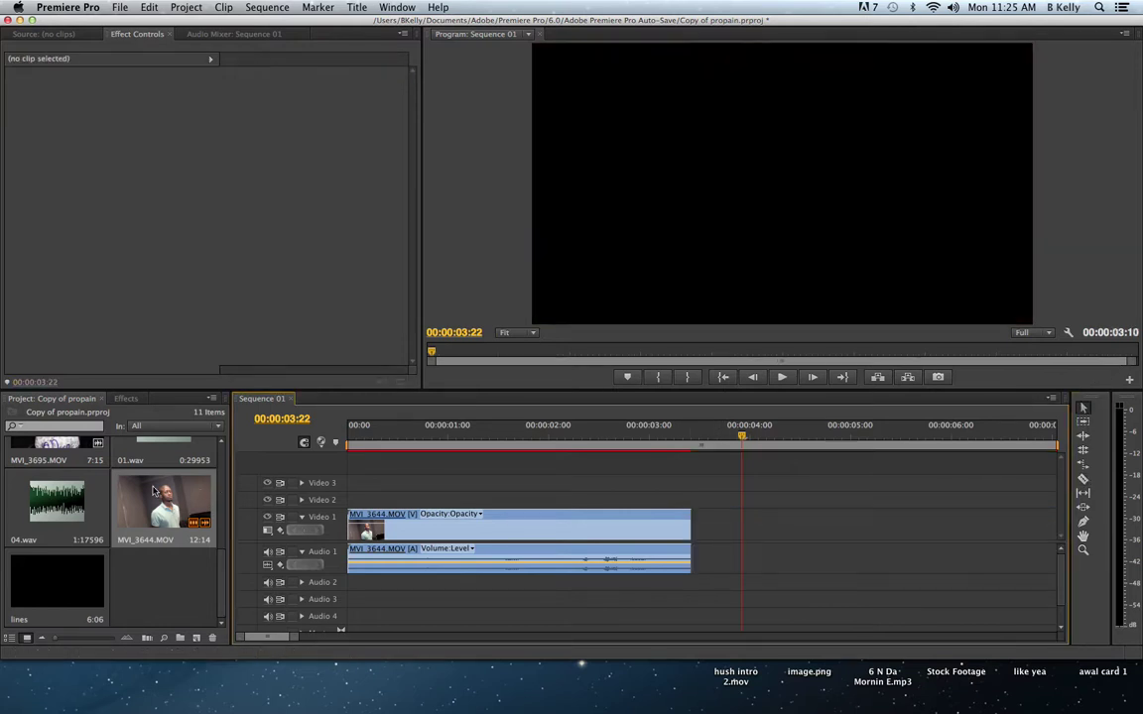
Step: Add a second copy of MVI_3644.MOV on Video 2, trimmed to end with the Video 1 clip
left_click_drag(174, 506, 355, 502)
key("c")
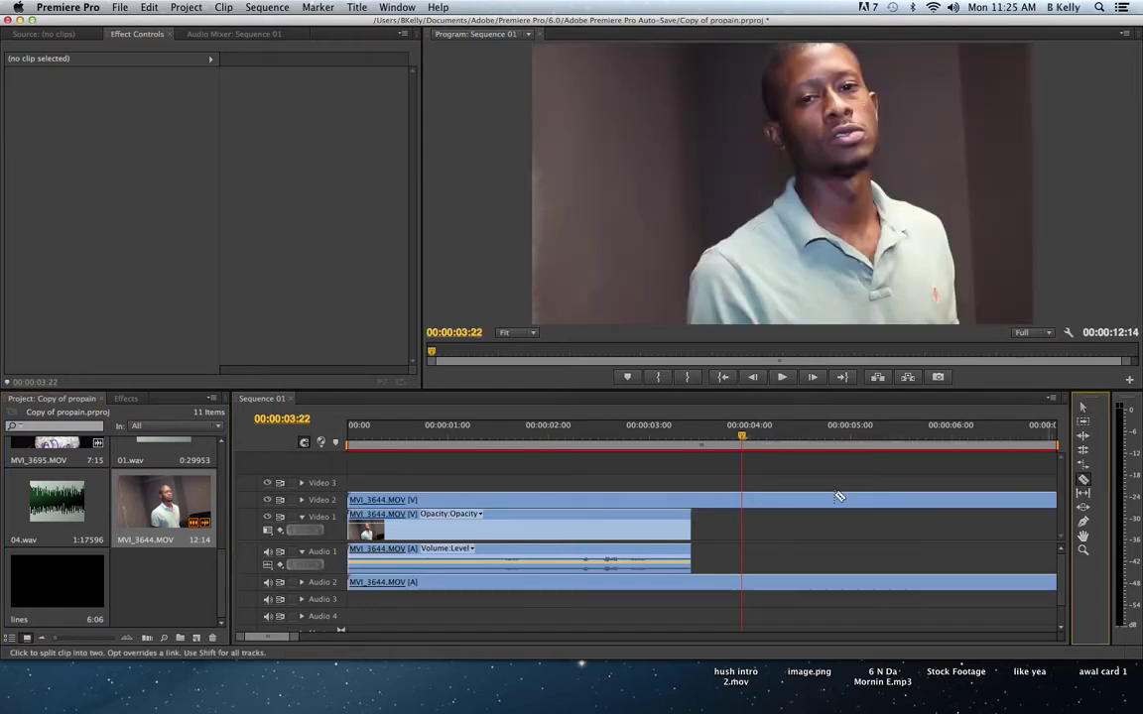
left_click(692, 499)
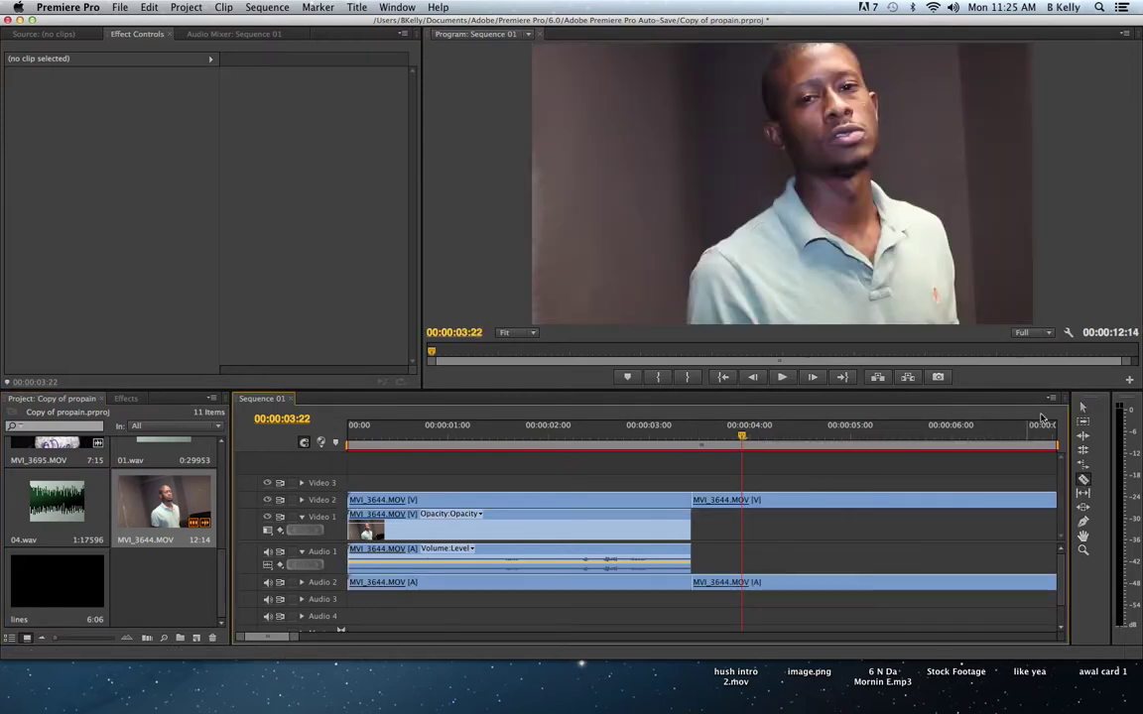
left_click(1083, 409)
left_click(772, 503)
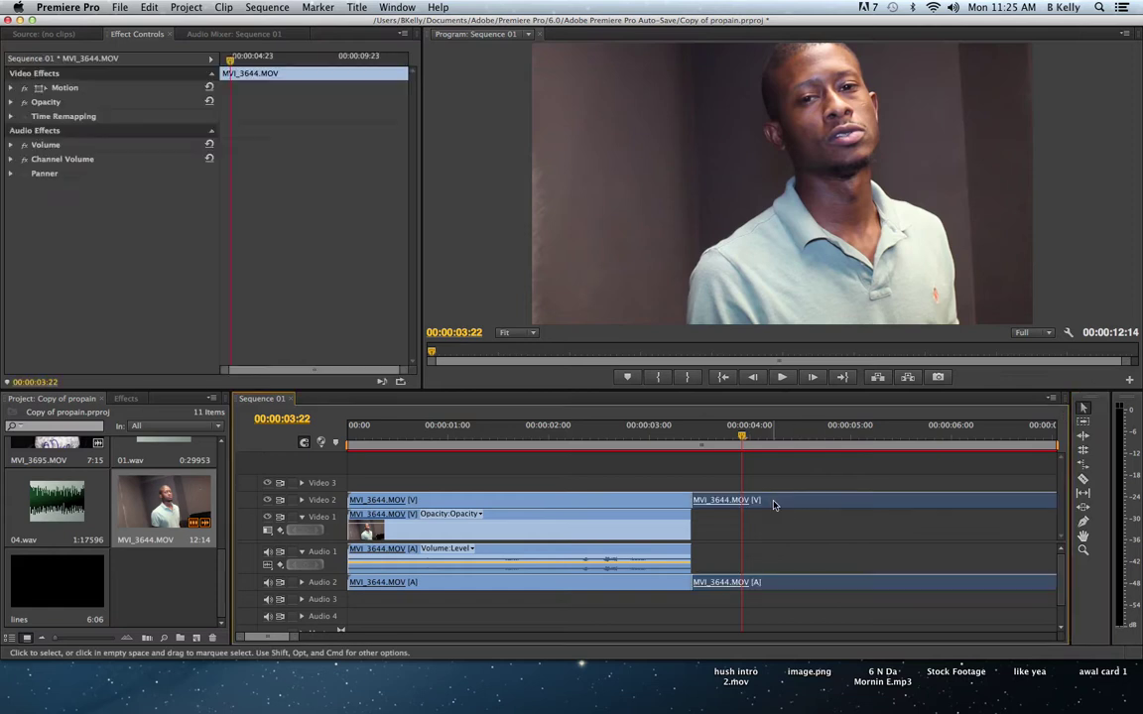
key("Delete")
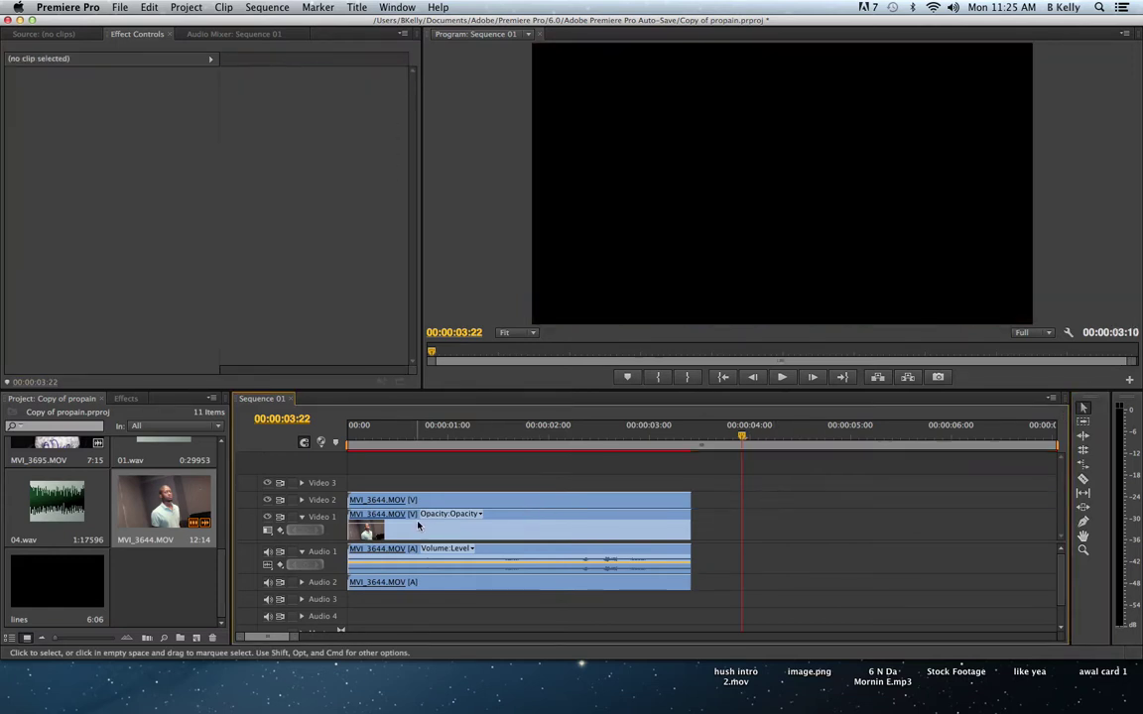
Step: Move the playhead to 00:00:00:17 and select the Video 2 clip
left_click(419, 437)
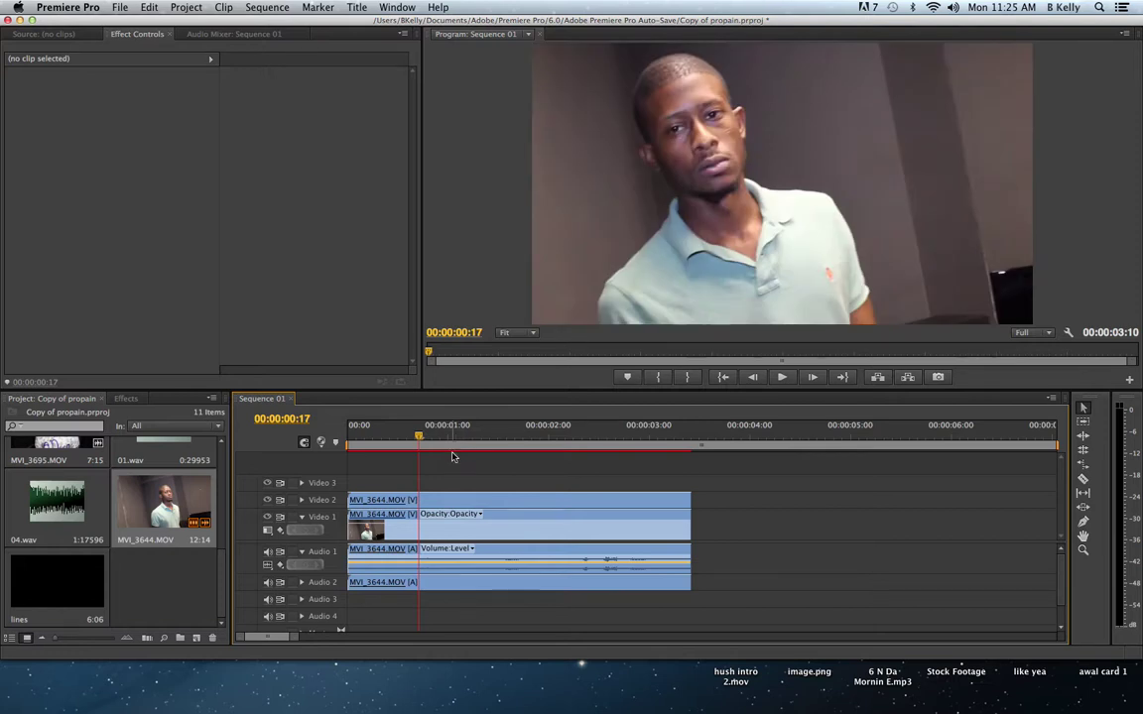
left_click(449, 504)
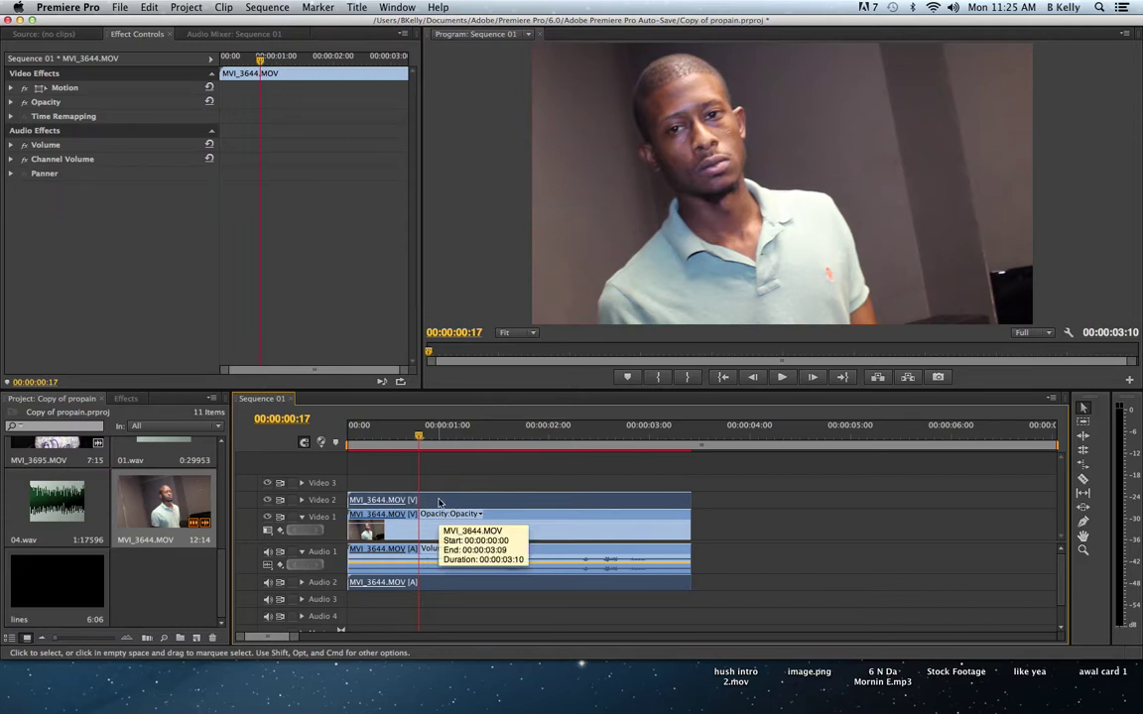
right_click(442, 504)
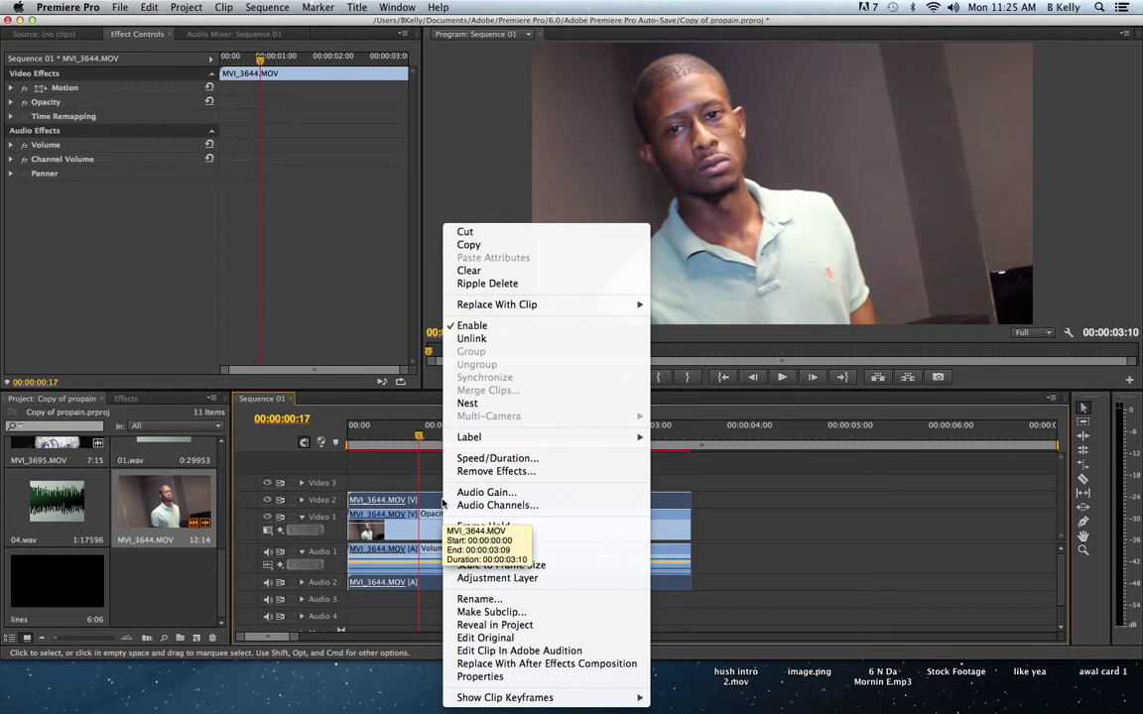
Step: Scale the Video 2 copy to frame size, comparing it against the close-up below by toggling the track
left_click(504, 565)
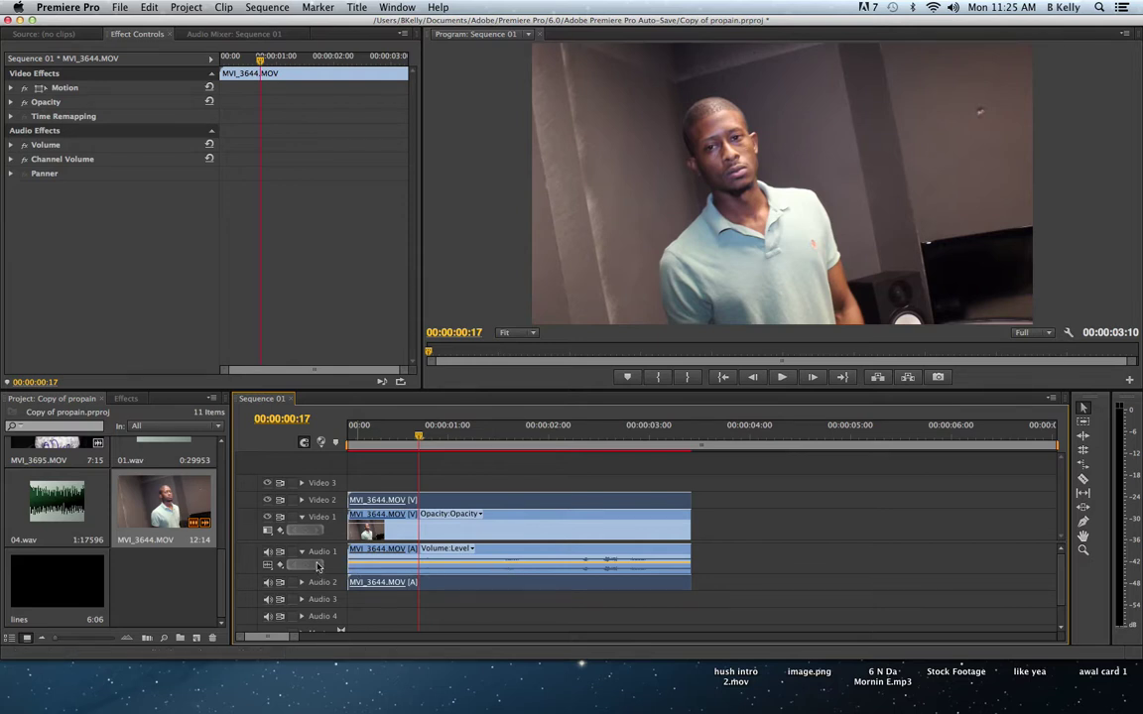
left_click(268, 503)
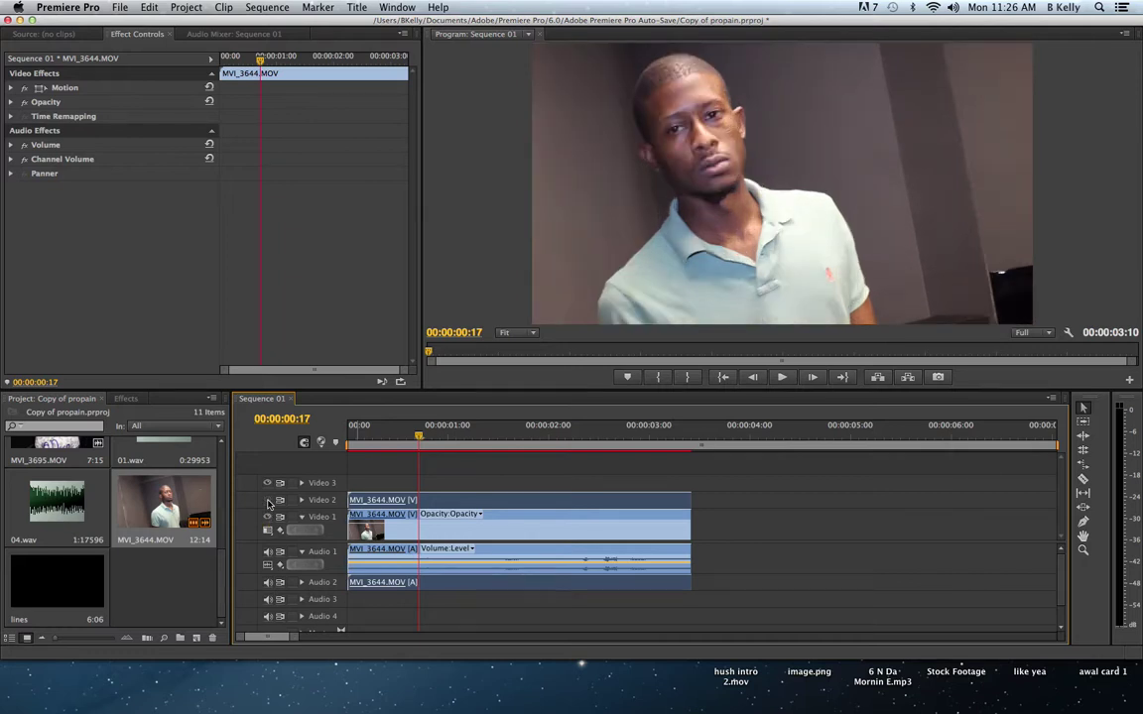
left_click(268, 503)
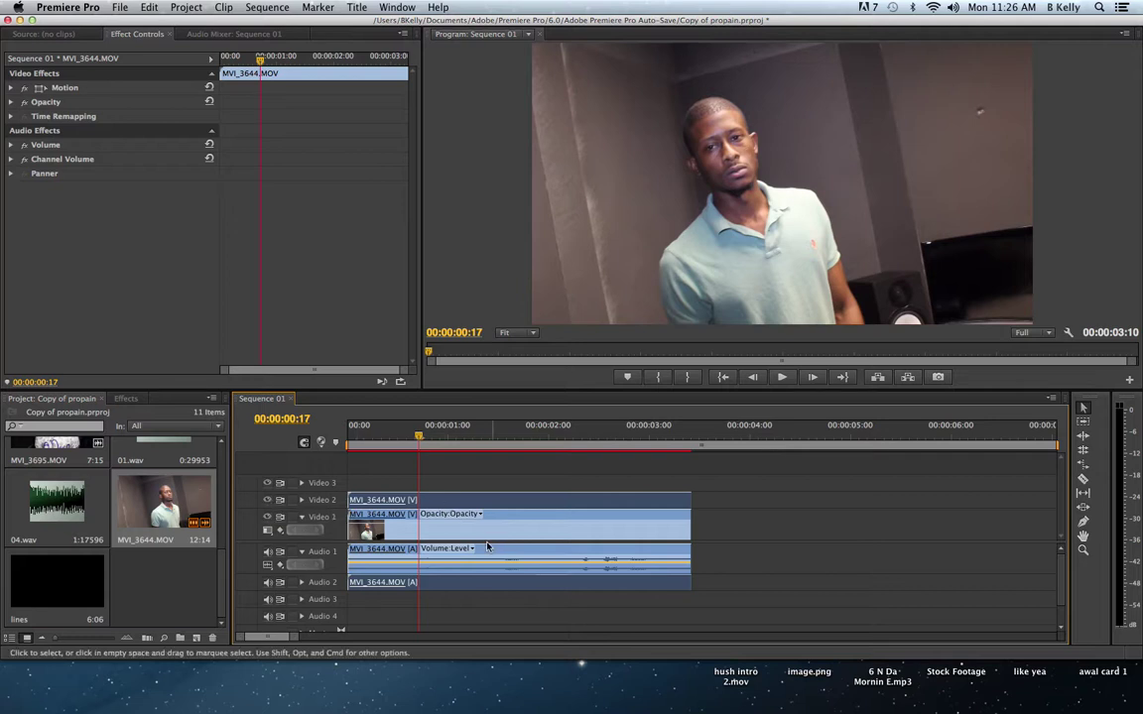
left_click(109, 318)
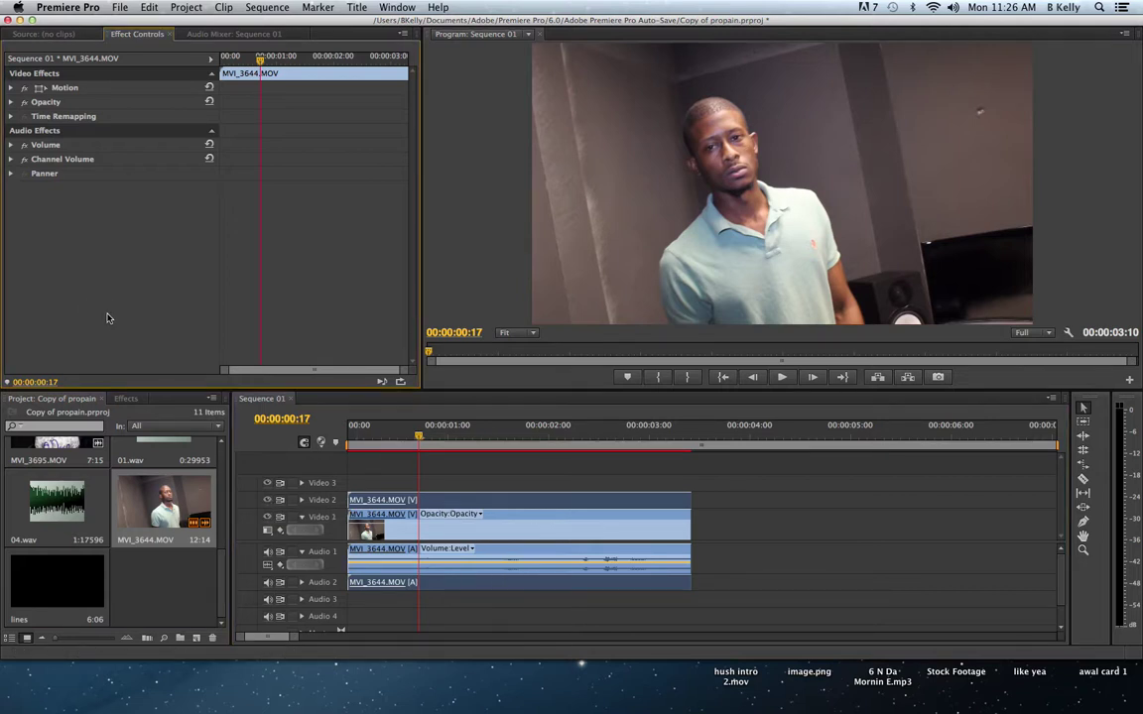
Step: Apply the Crop effect to the Video 2 clip
left_click(125, 398)
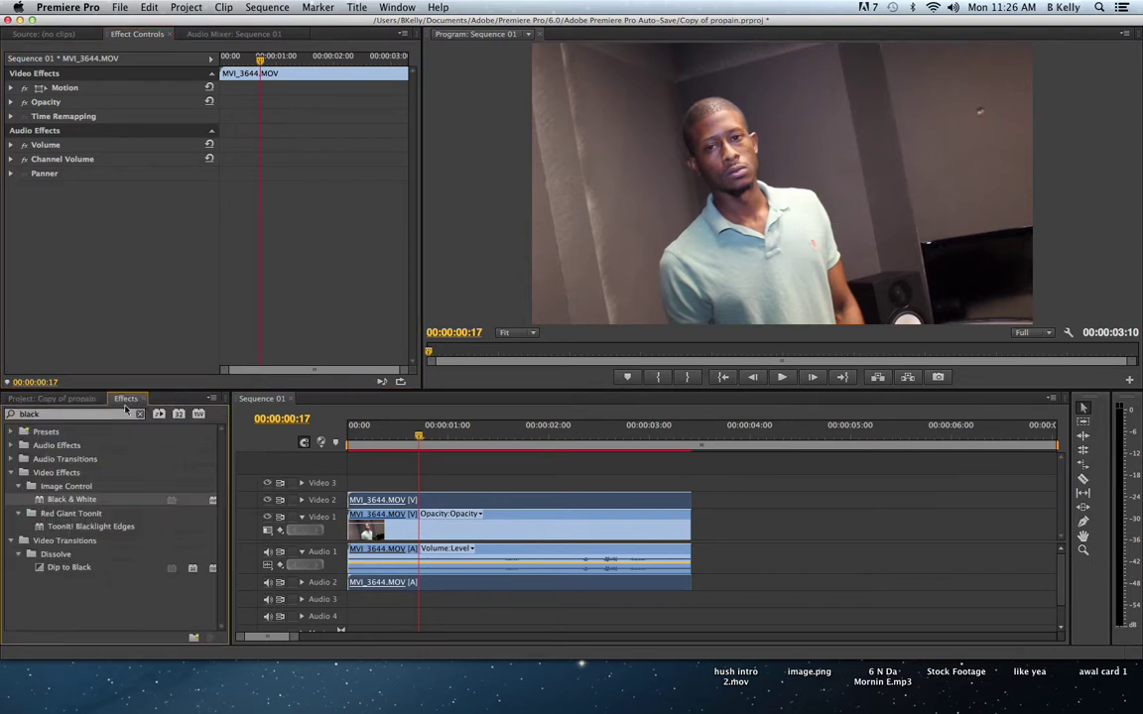
left_click(67, 415)
double_click(67, 416)
type("crop")
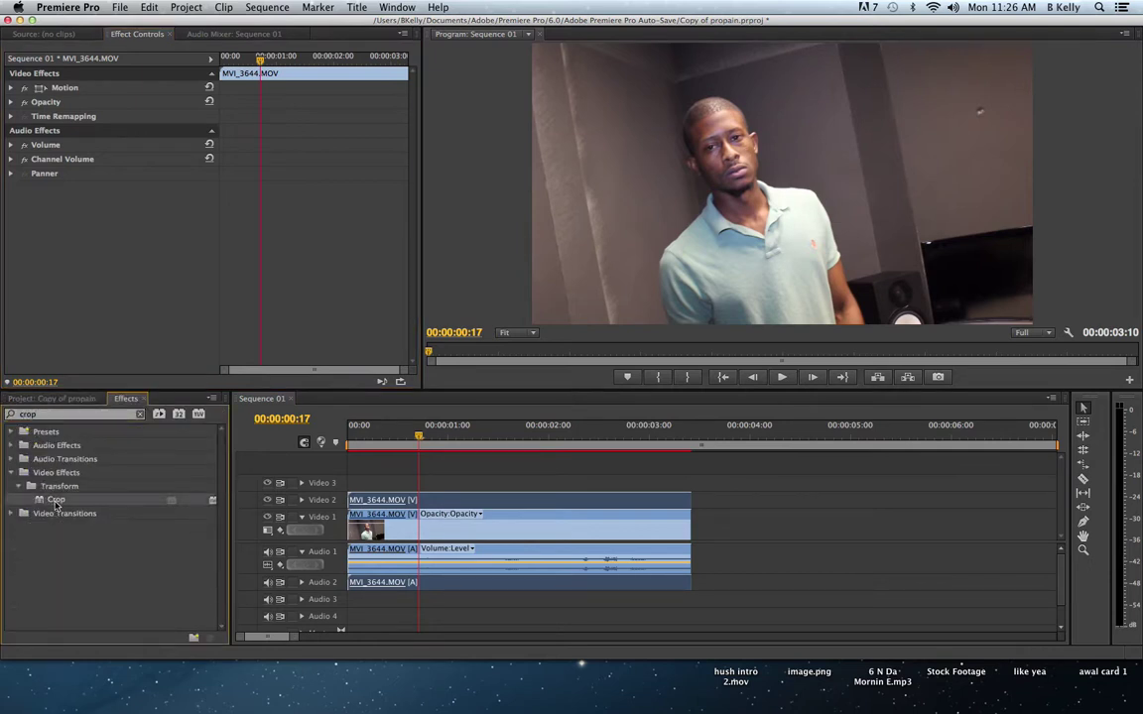
left_click_drag(56, 503, 389, 501)
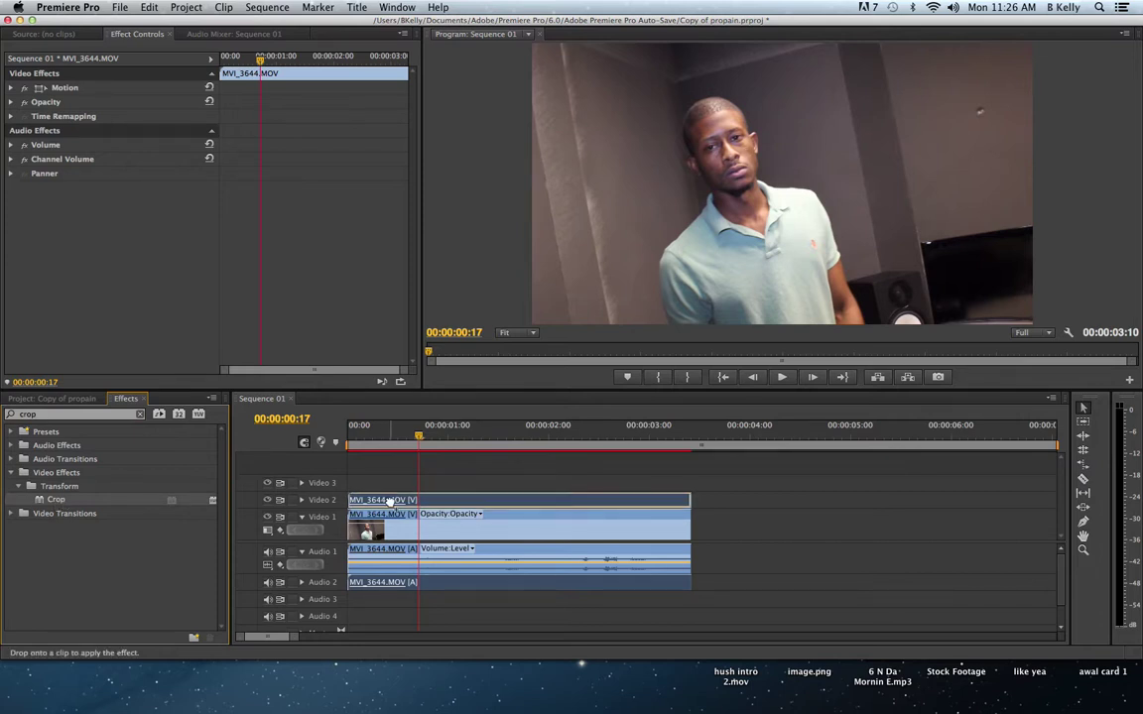
left_click_drag(390, 501, 391, 503)
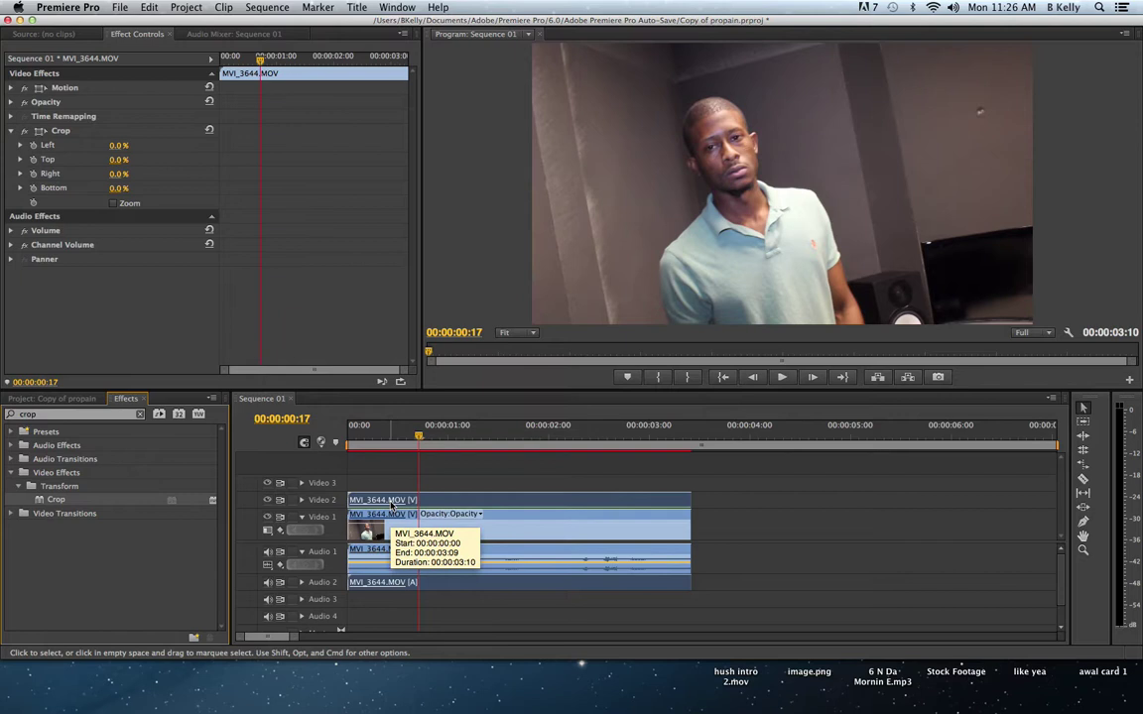
Step: Set the Crop effect's Top and Bottom values to 20% each
left_click(20, 159)
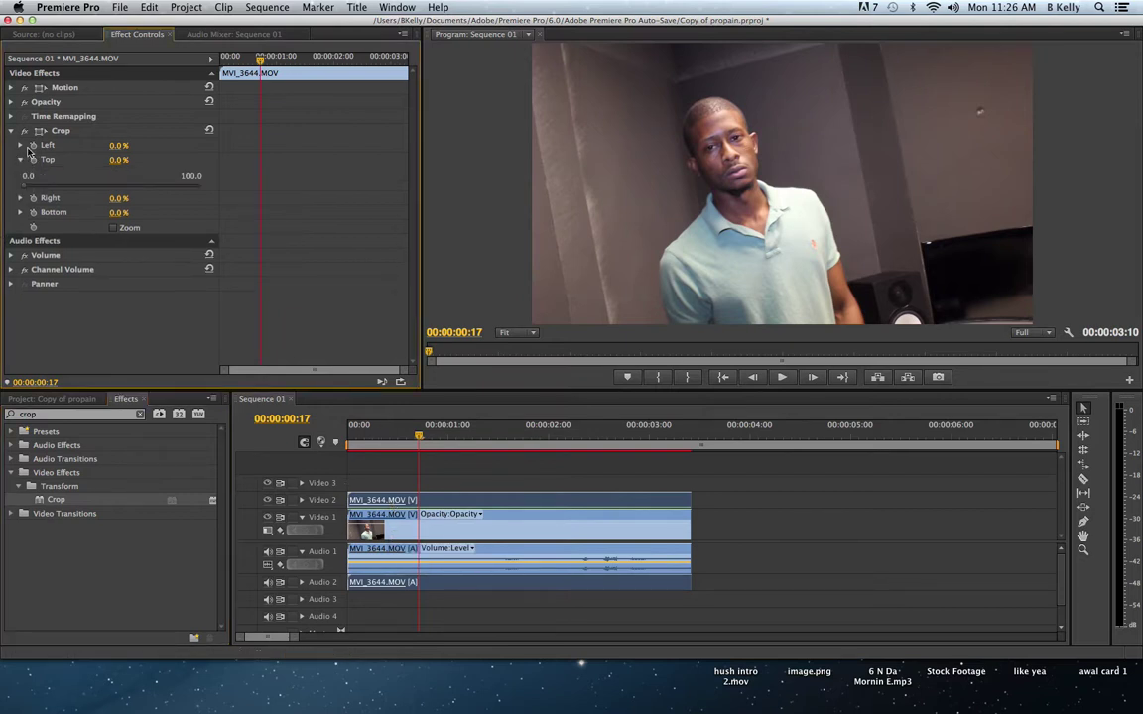
left_click(118, 159)
type("20")
key("Return")
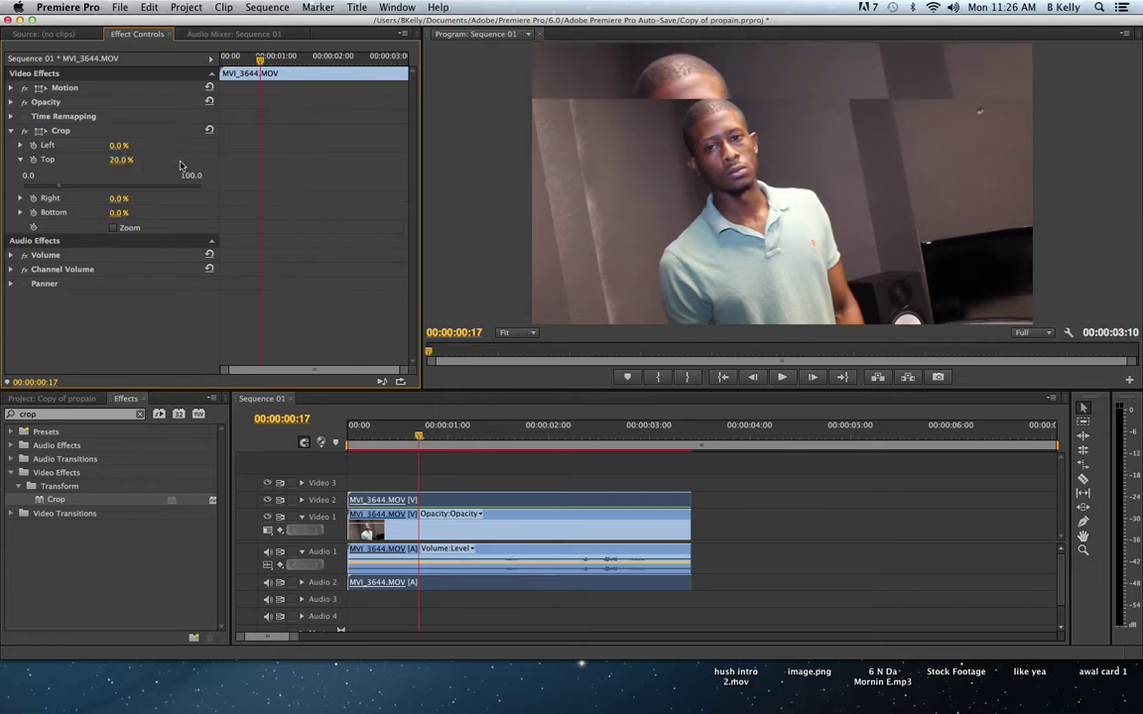
left_click(20, 160)
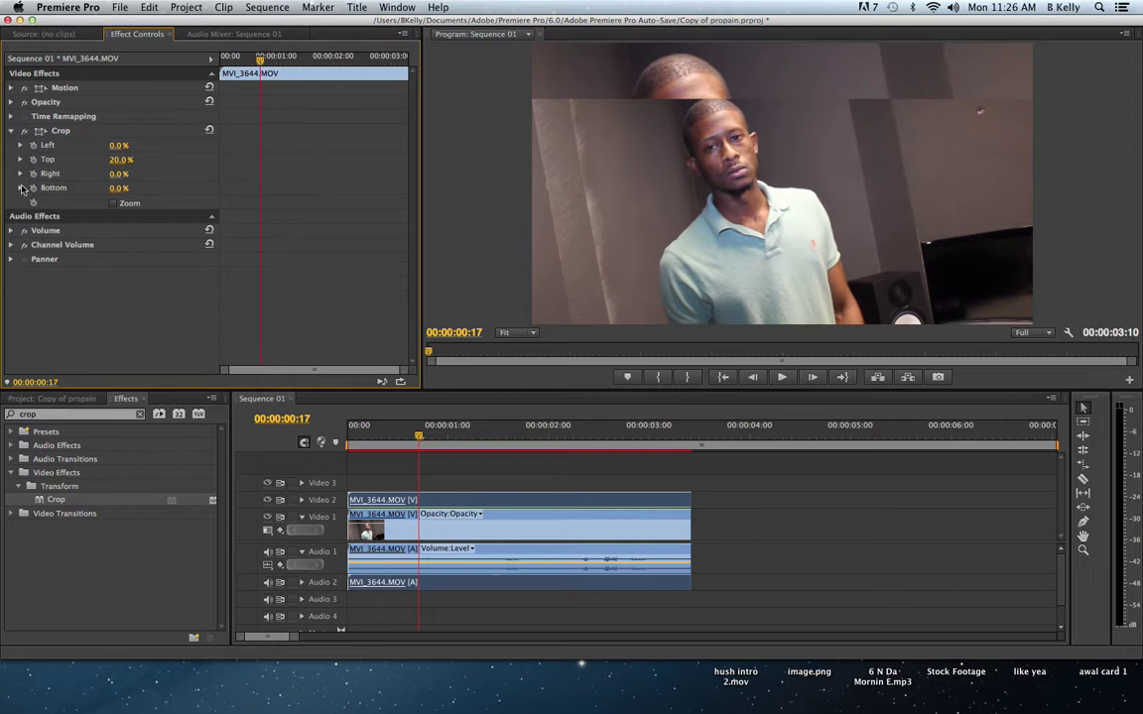
left_click(19, 187)
left_click(119, 187)
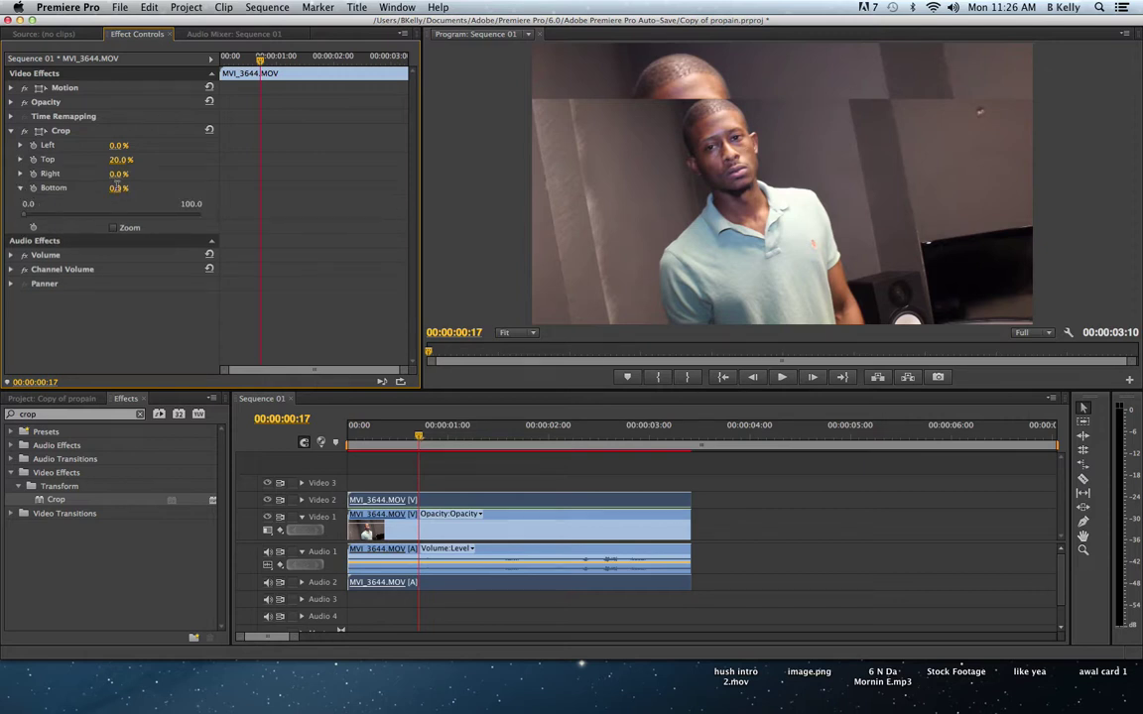
type("20")
key("Return")
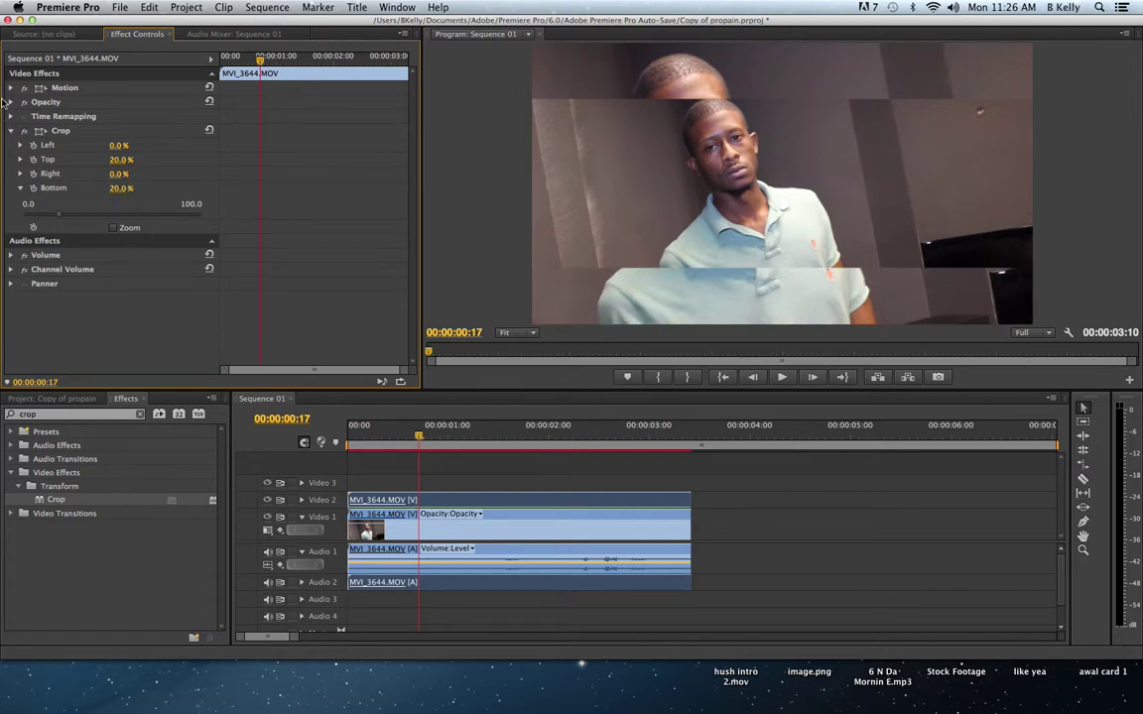
left_click(11, 131)
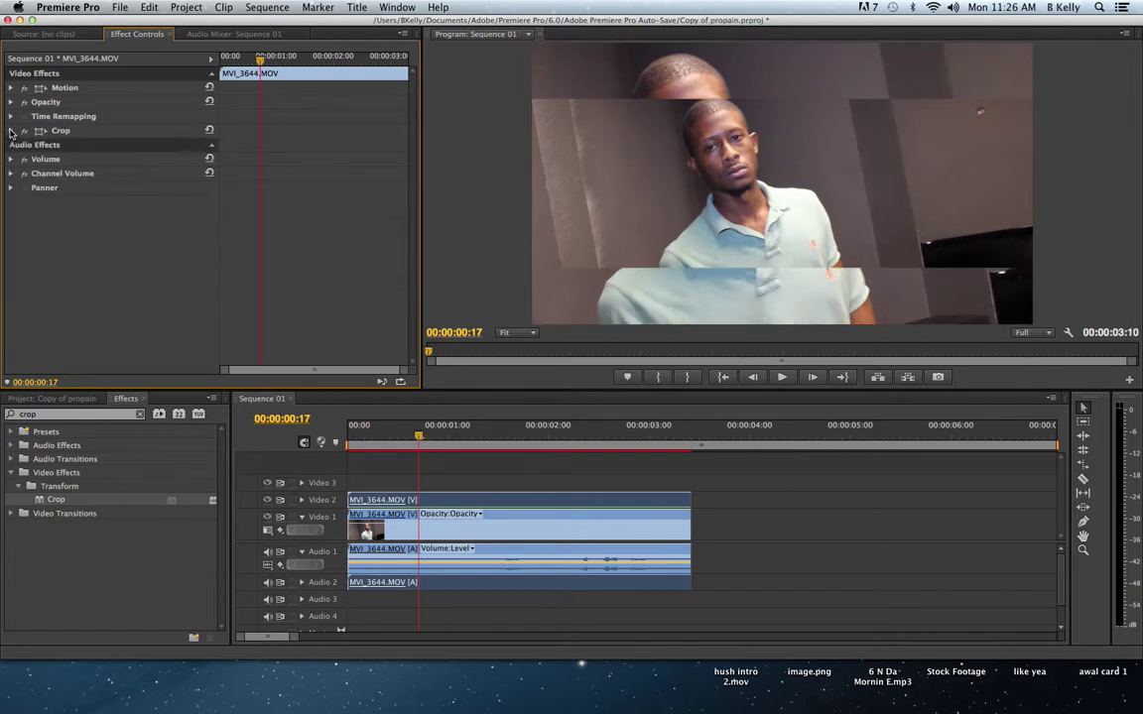
Step: Apply the Black & White effect to the lower, uncropped copy of the clip
double_click(55, 417)
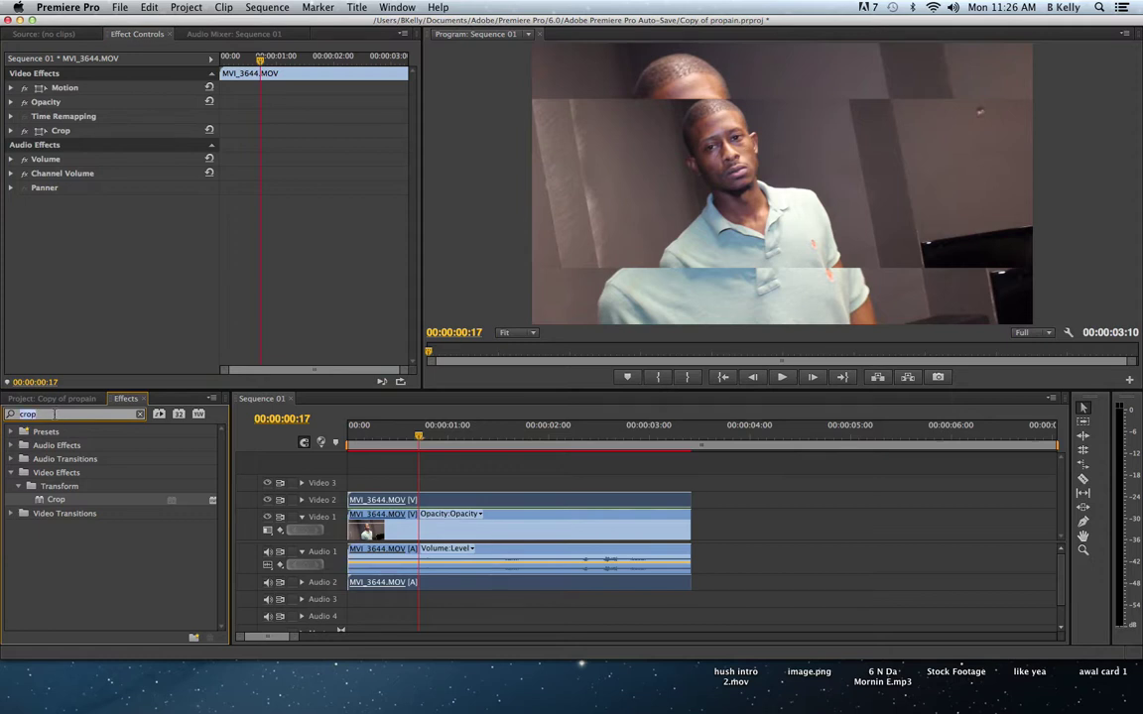
type("black")
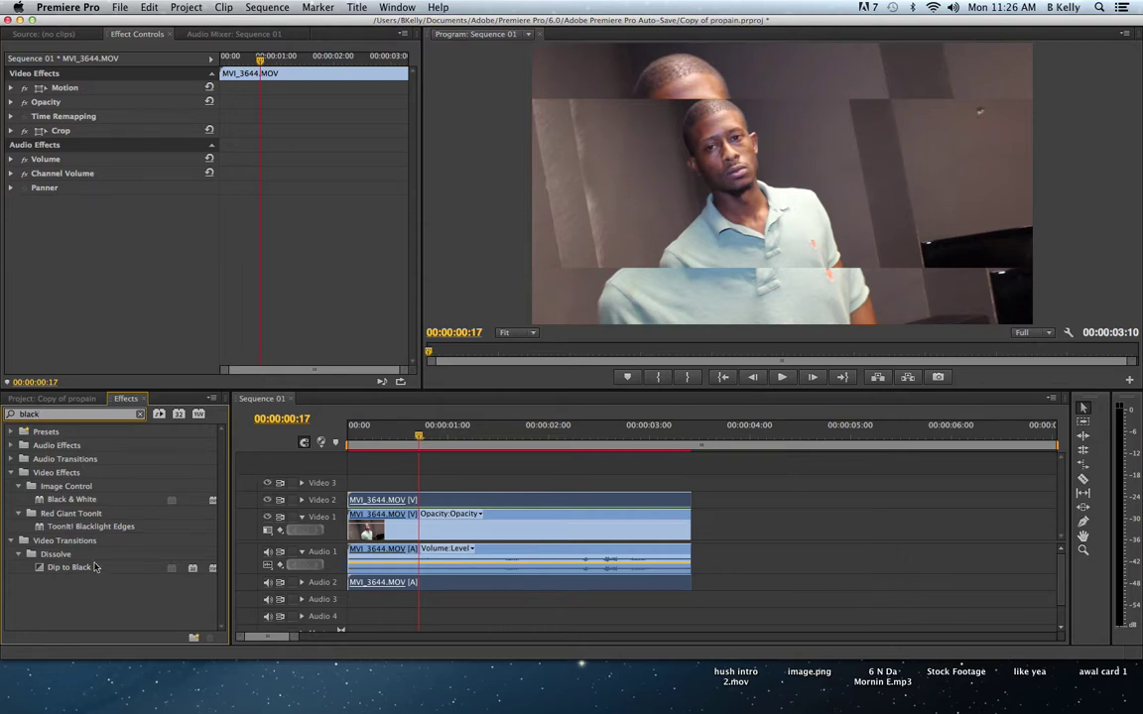
left_click_drag(72, 500, 364, 523)
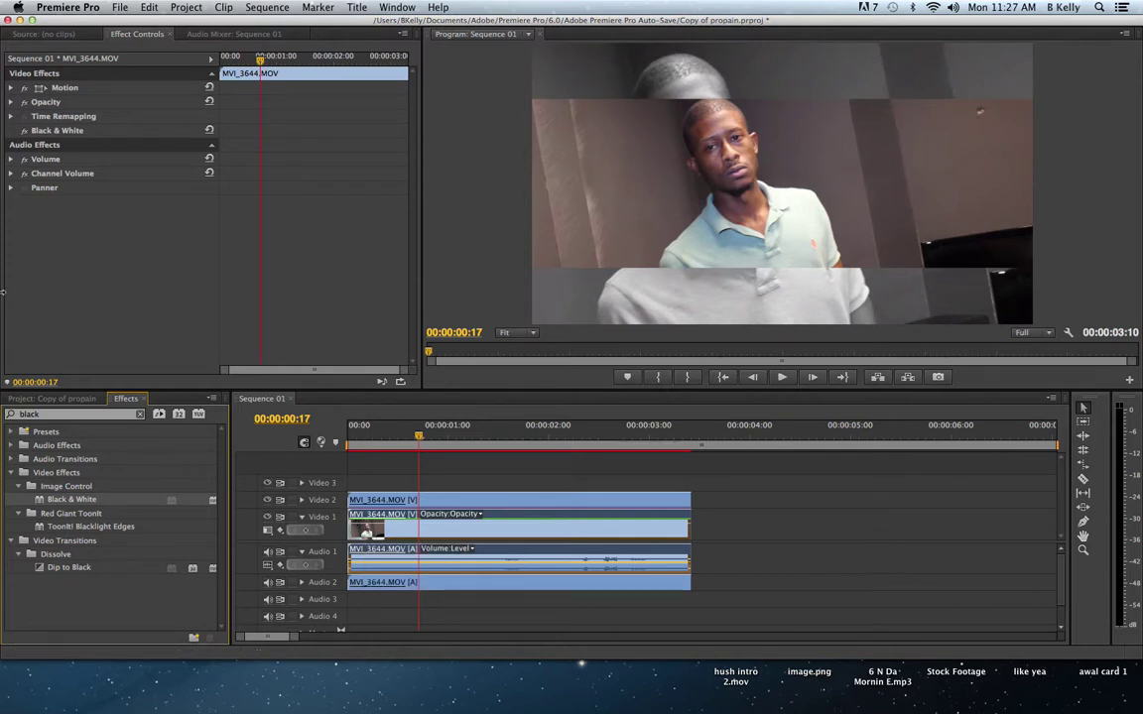
left_click(11, 116)
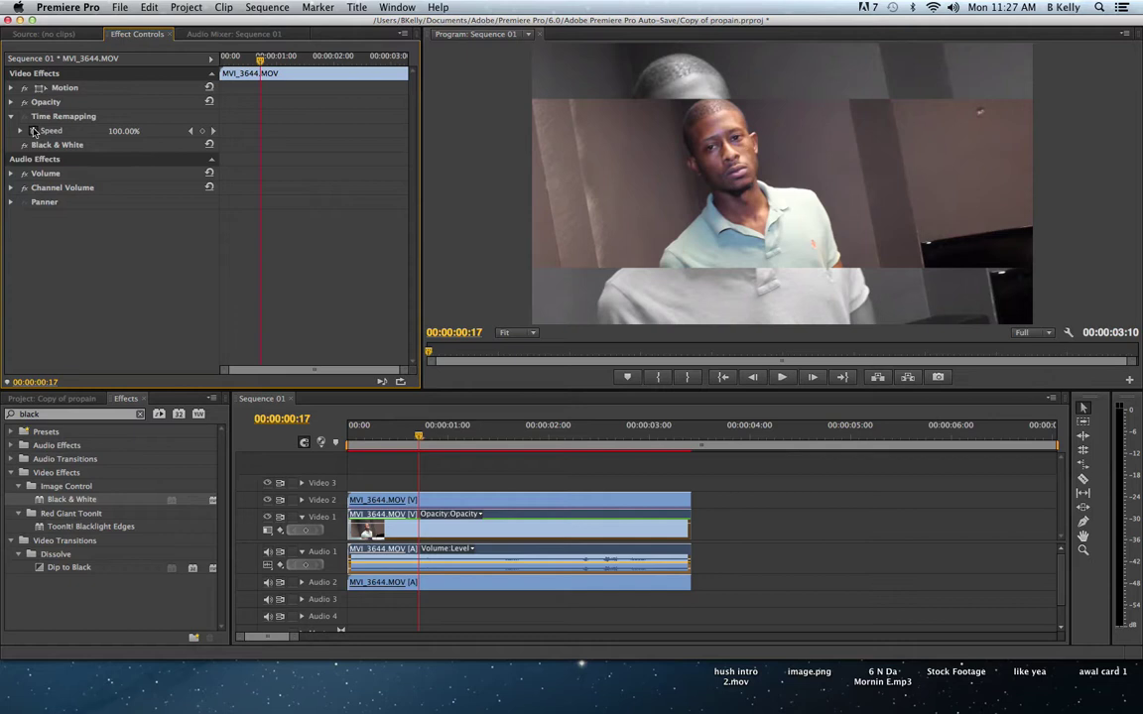
left_click(21, 131)
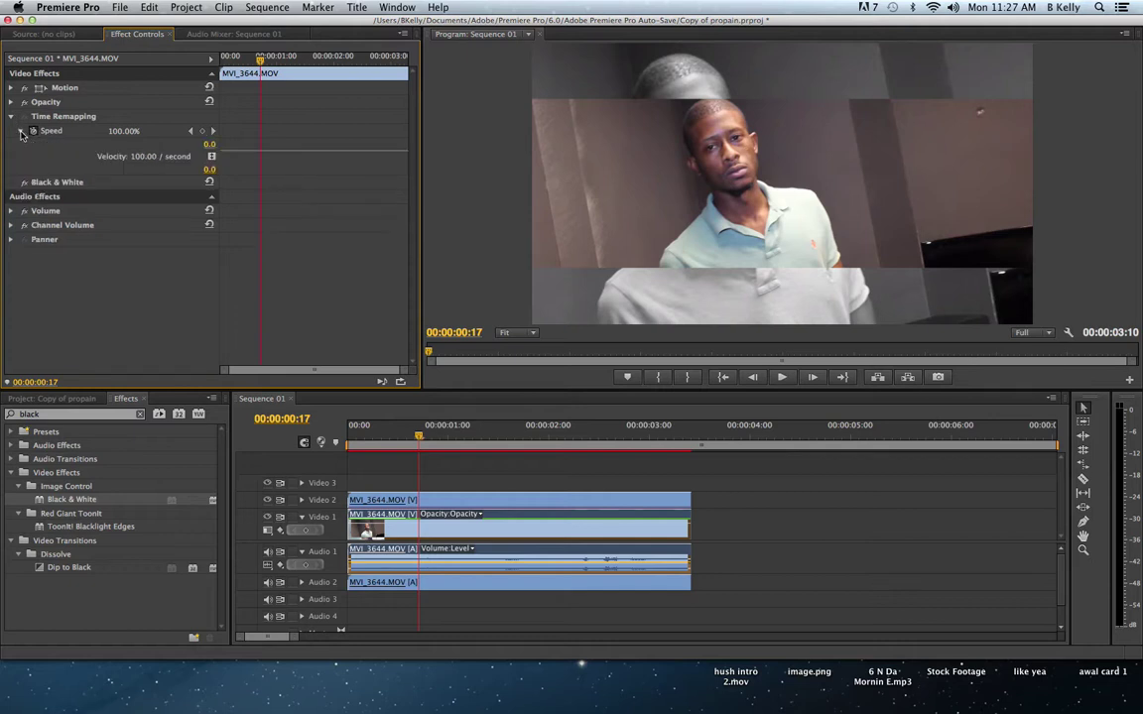
left_click(21, 131)
left_click(12, 117)
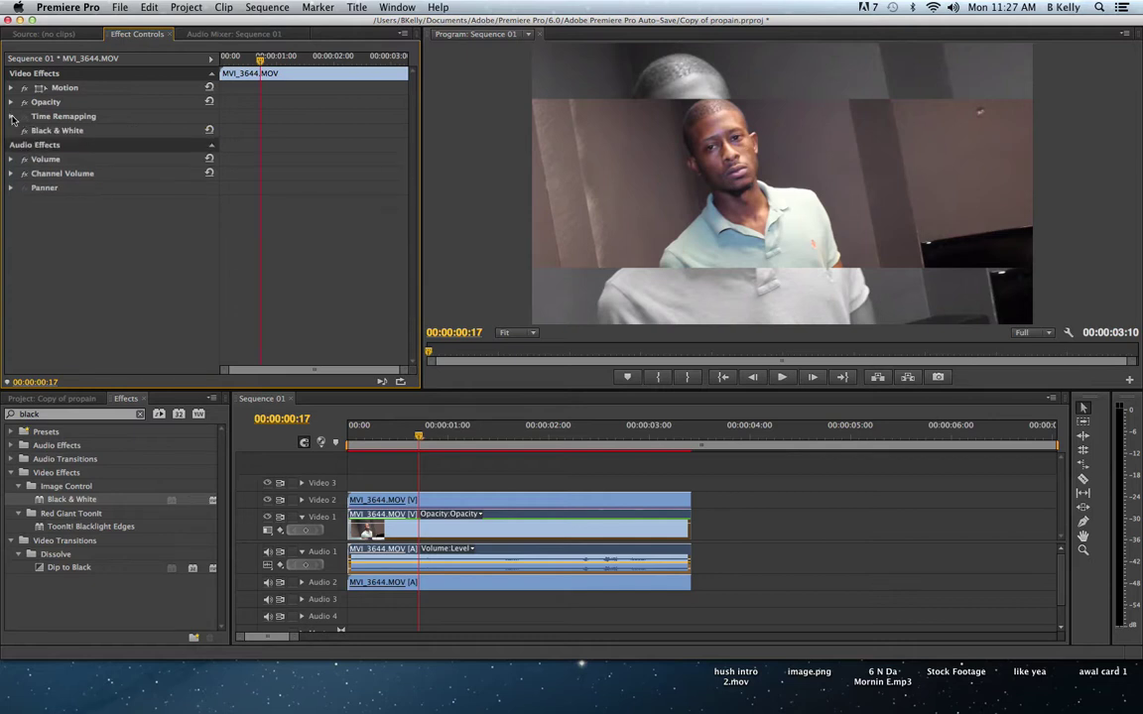
Step: Create a new Default Still title named 'lines'
left_click(358, 8)
mouse_move(397, 24)
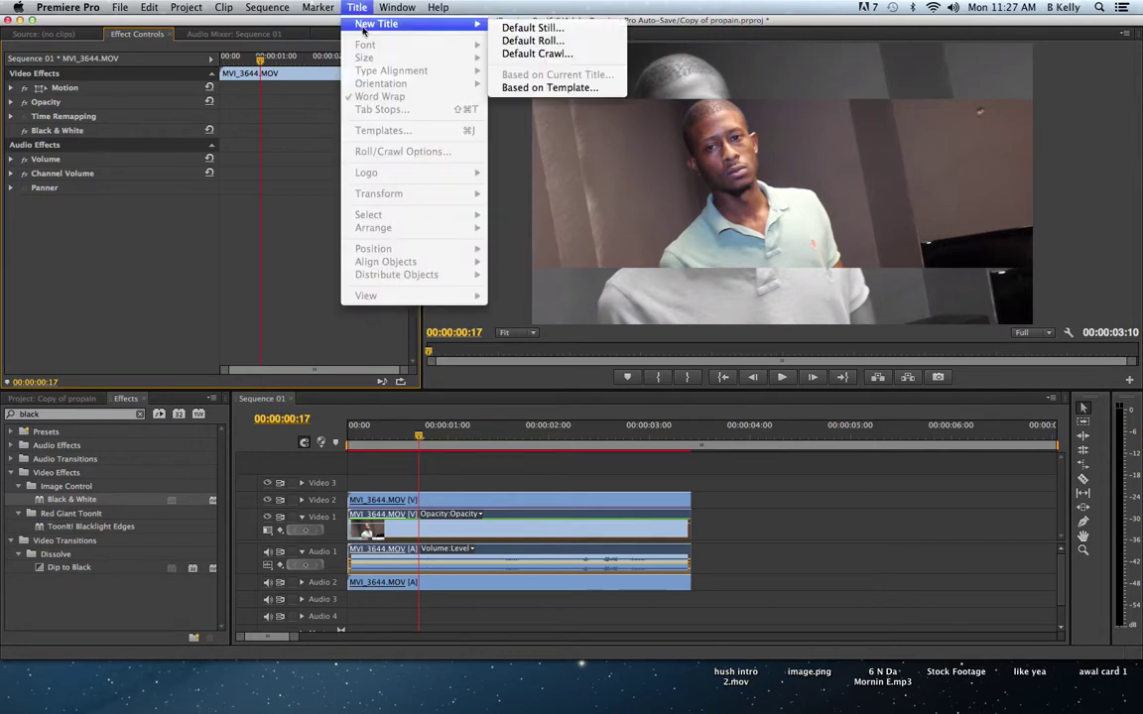
left_click(525, 29)
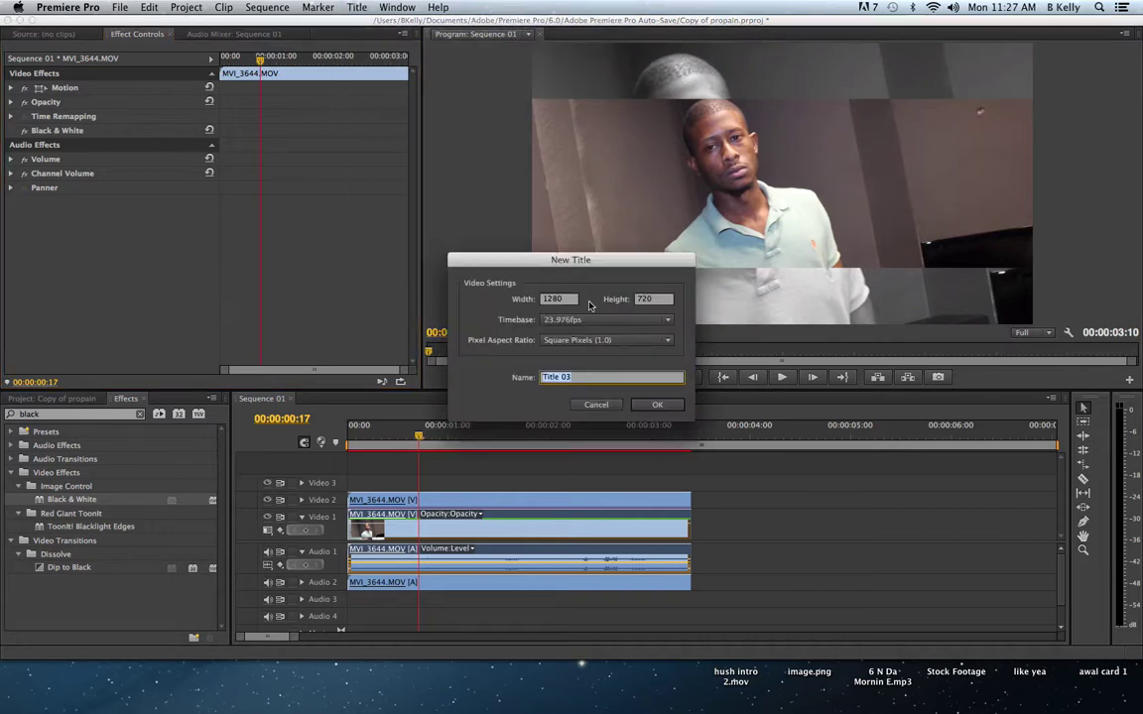
type("lines")
key("Return")
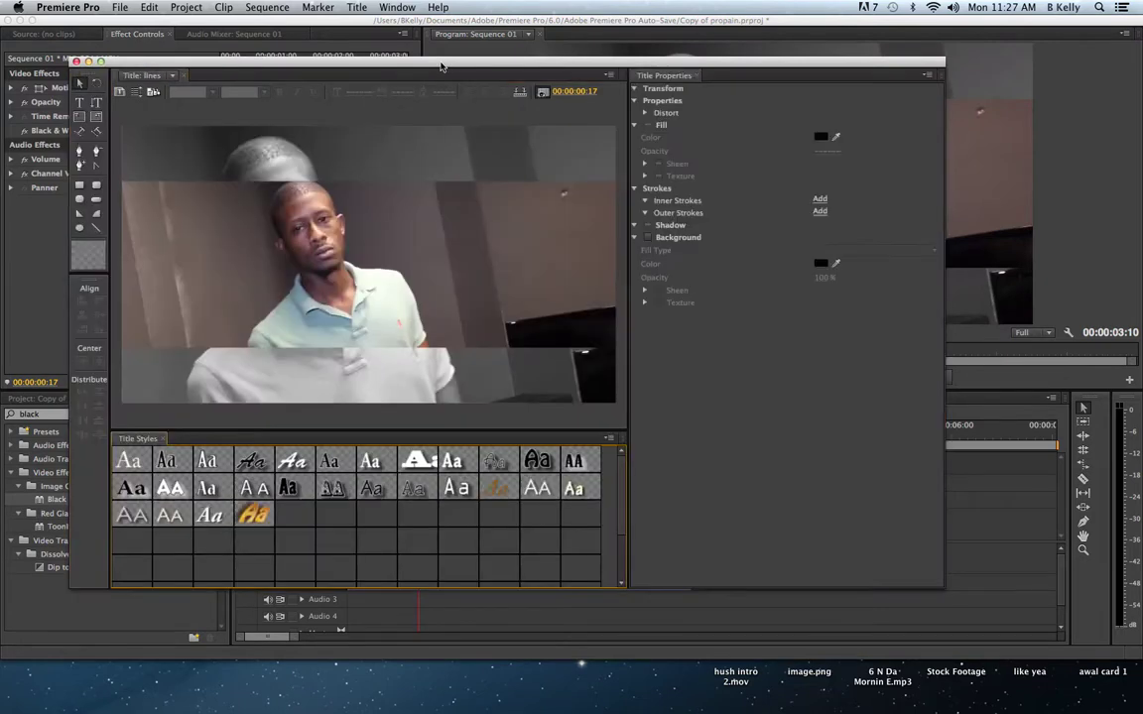
Step: Draw a thin 1358×17 rectangle across the frame along the colour strip's top edge
left_click_drag(442, 66, 534, 88)
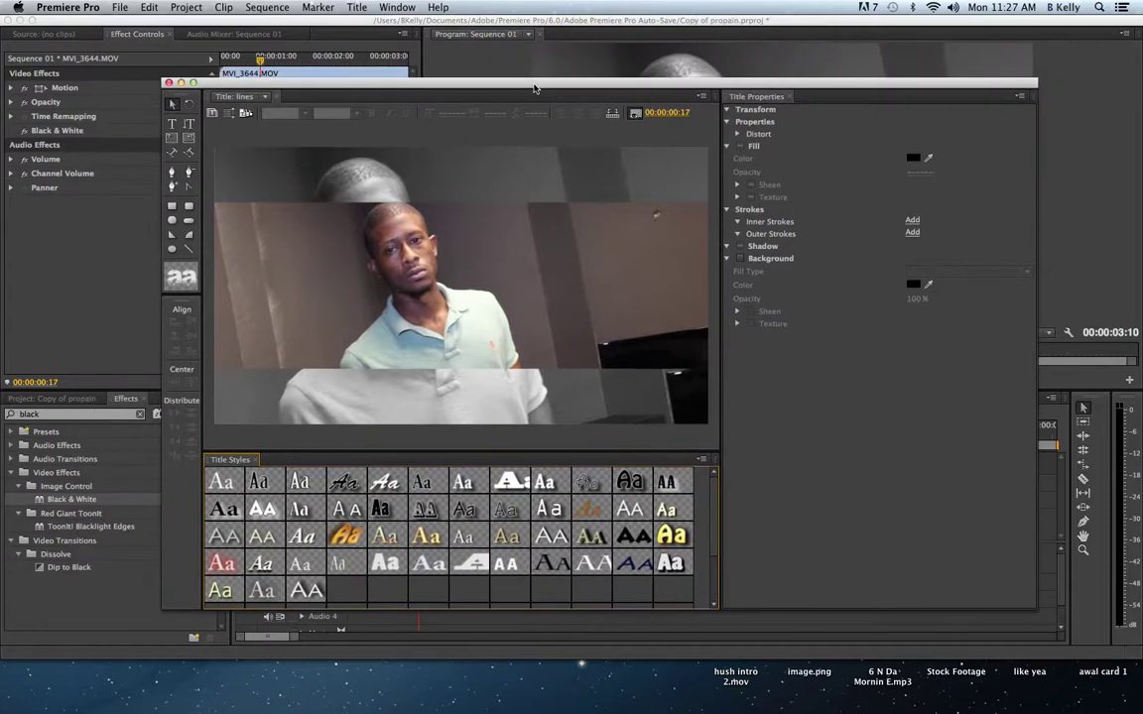
left_click(173, 206)
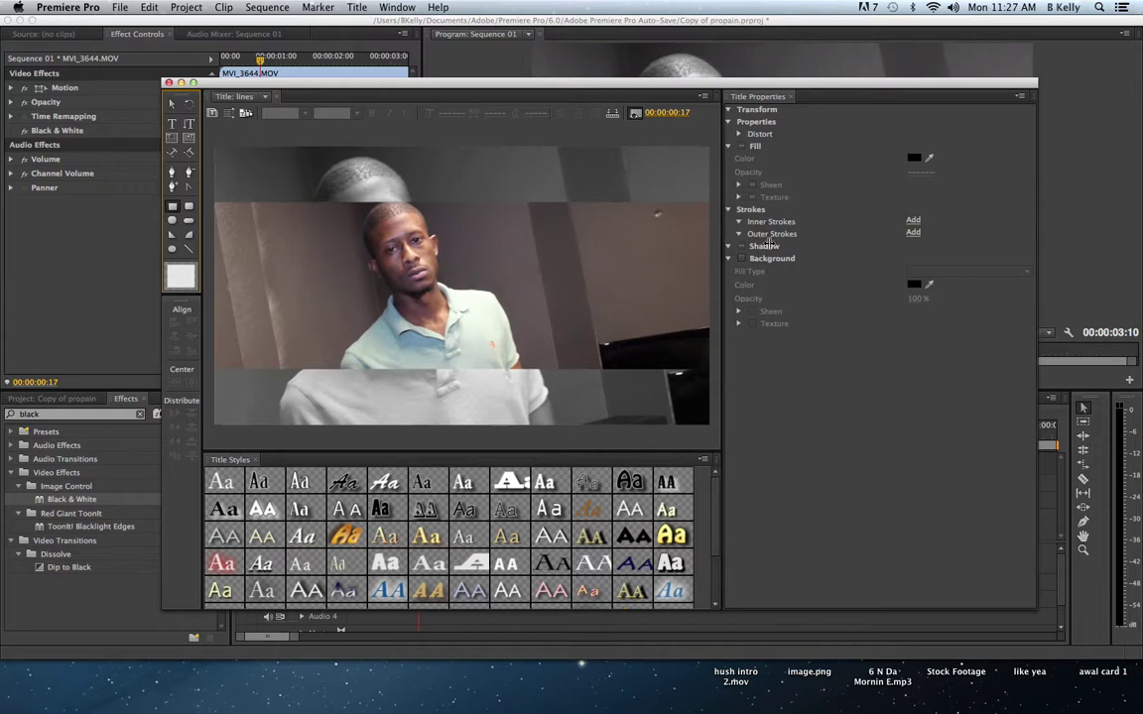
left_click_drag(722, 243, 767, 242)
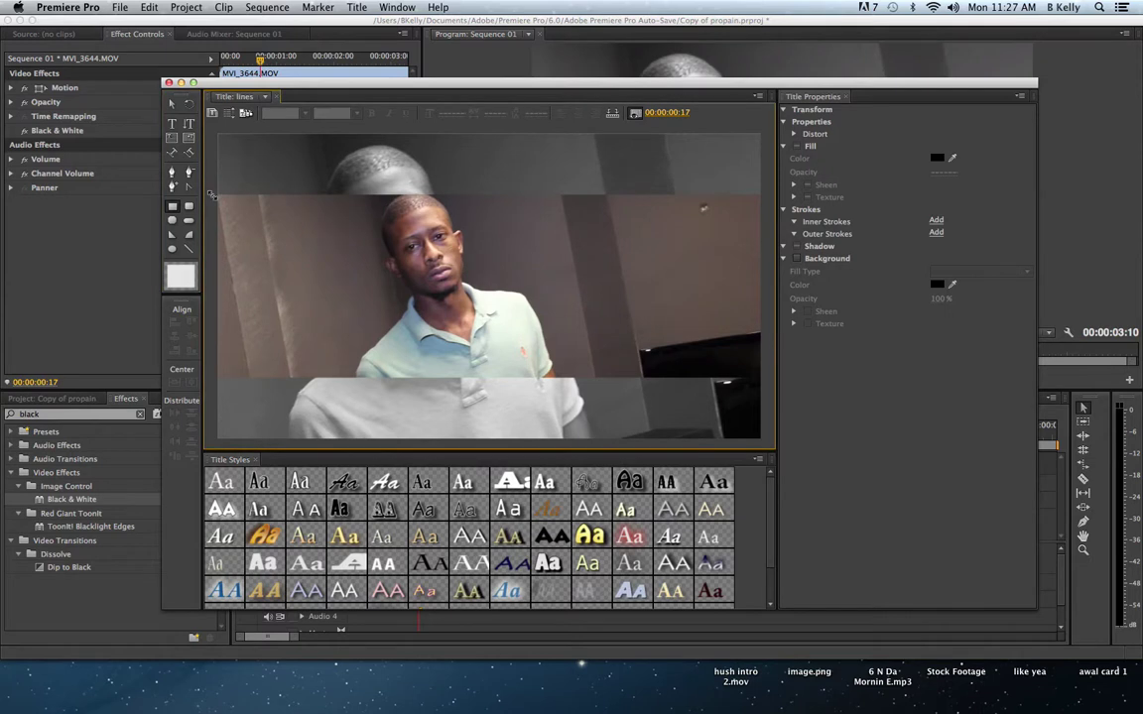
mouse_move(205, 185)
left_mouse_down()
mouse_move(215, 196)
mouse_move(779, 195)
left_mouse_up()
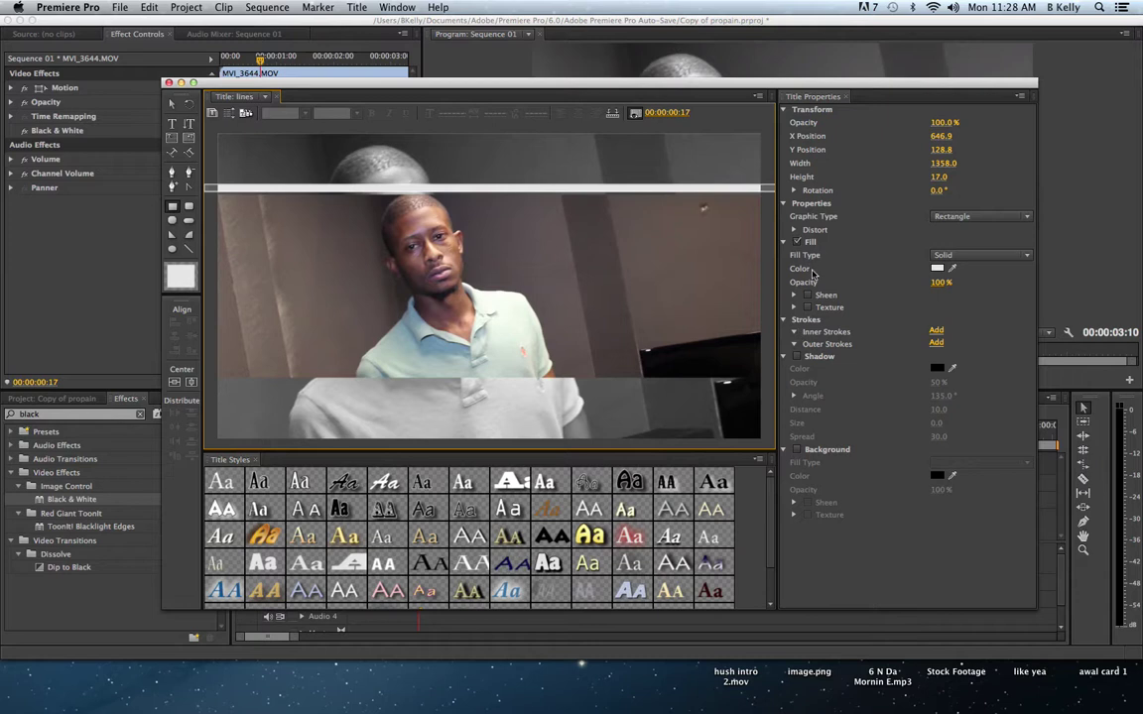
Step: Fill the bar with black (000000) and nudge it to X 646.9, Y 138.4
left_click(938, 268)
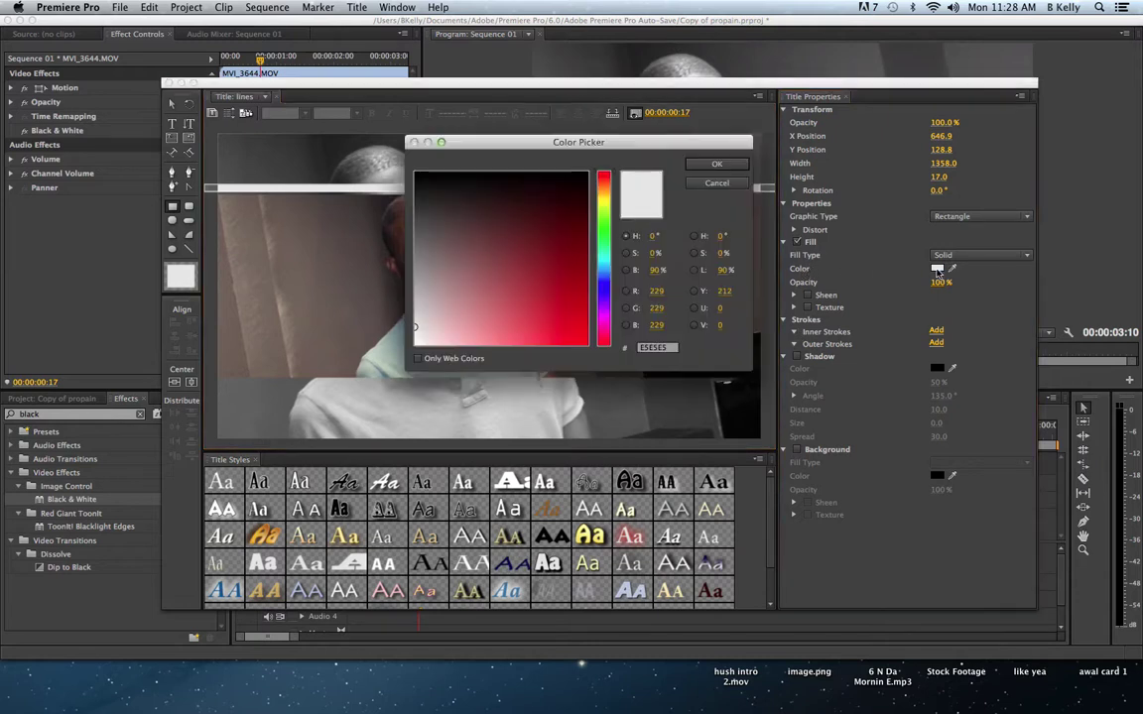
left_click_drag(422, 204, 375, 166)
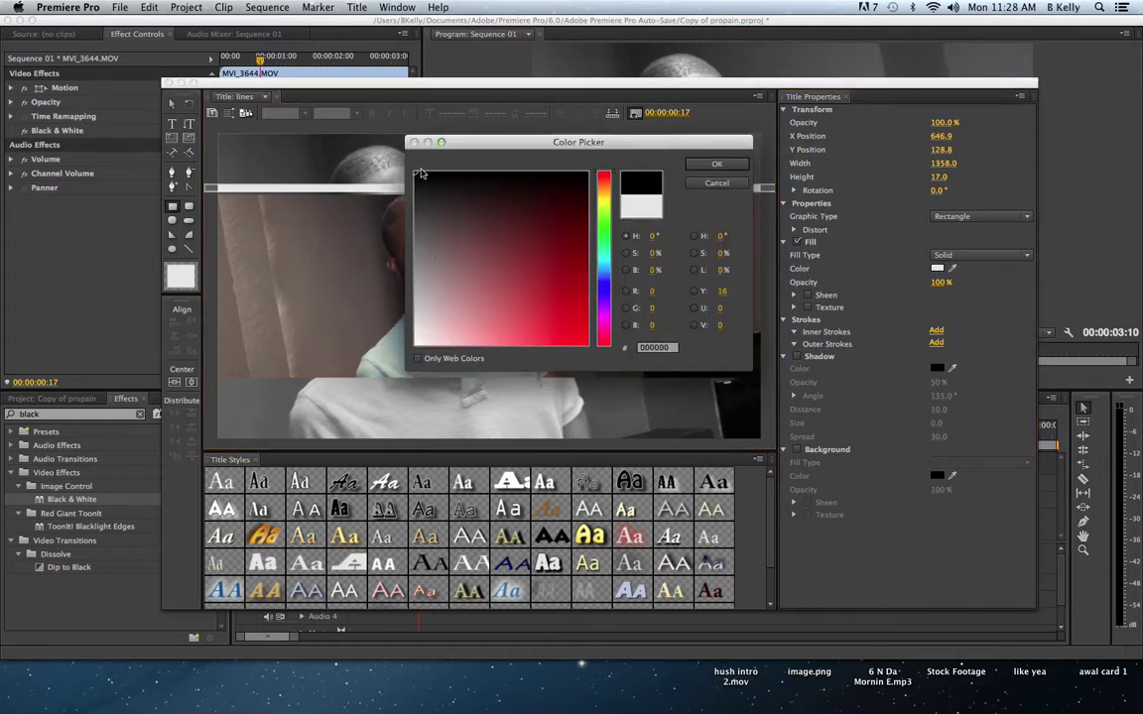
left_click(716, 164)
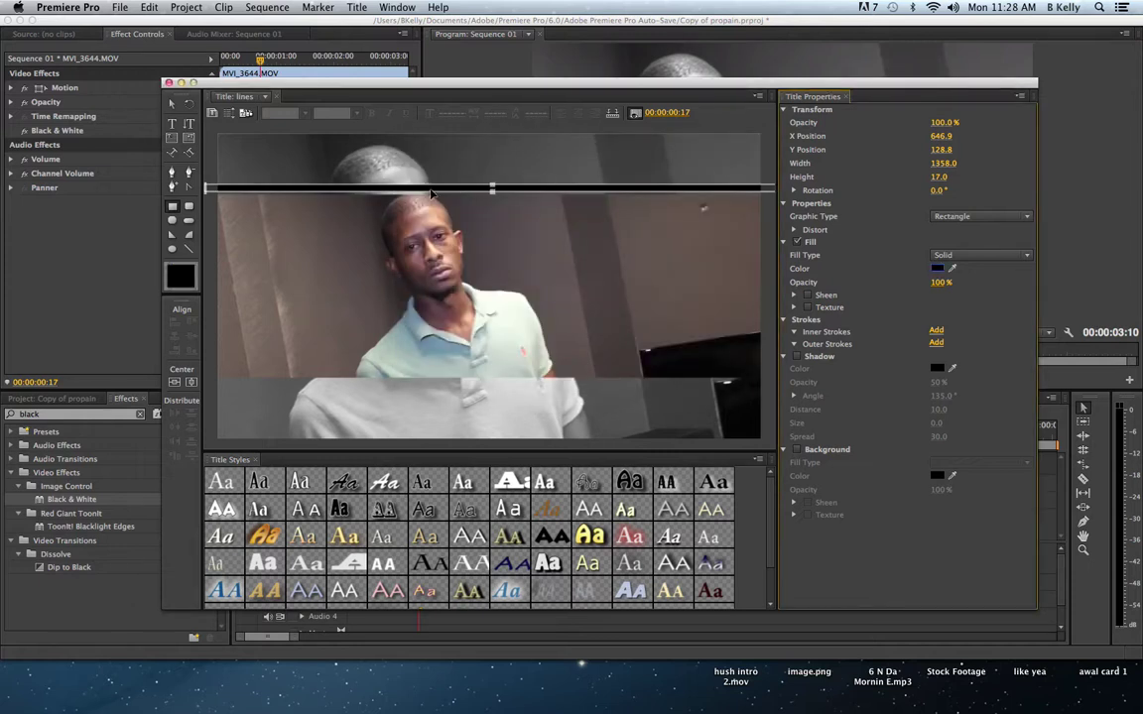
left_click_drag(430, 191, 431, 197)
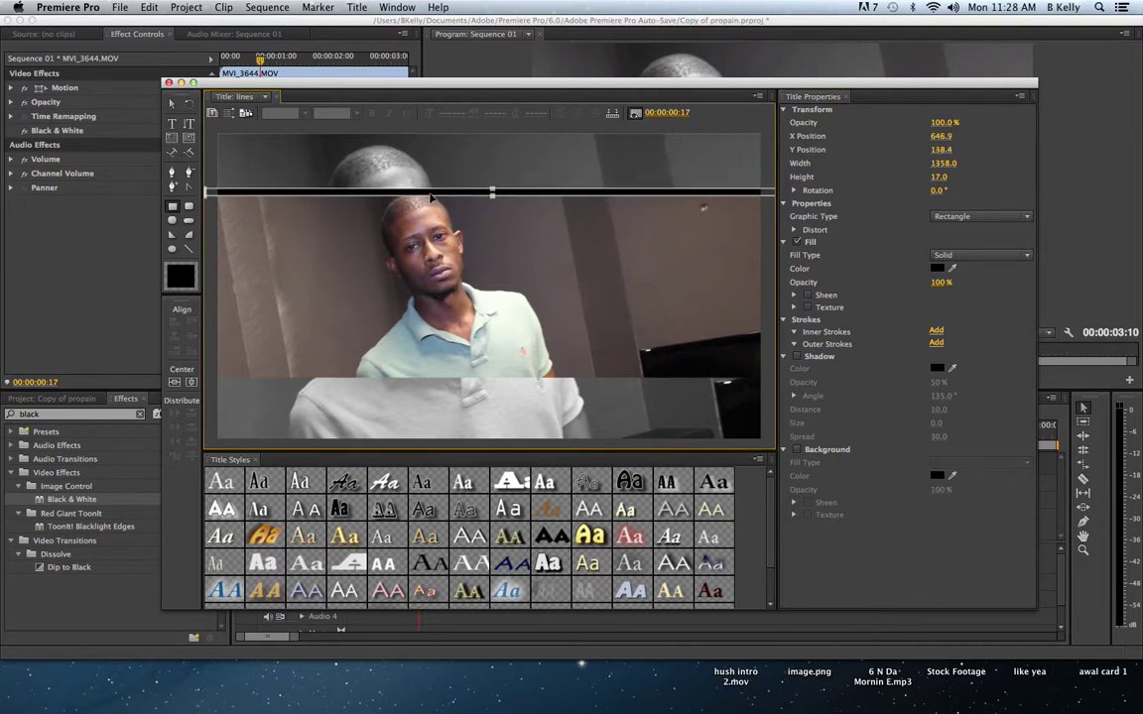
right_click(431, 198)
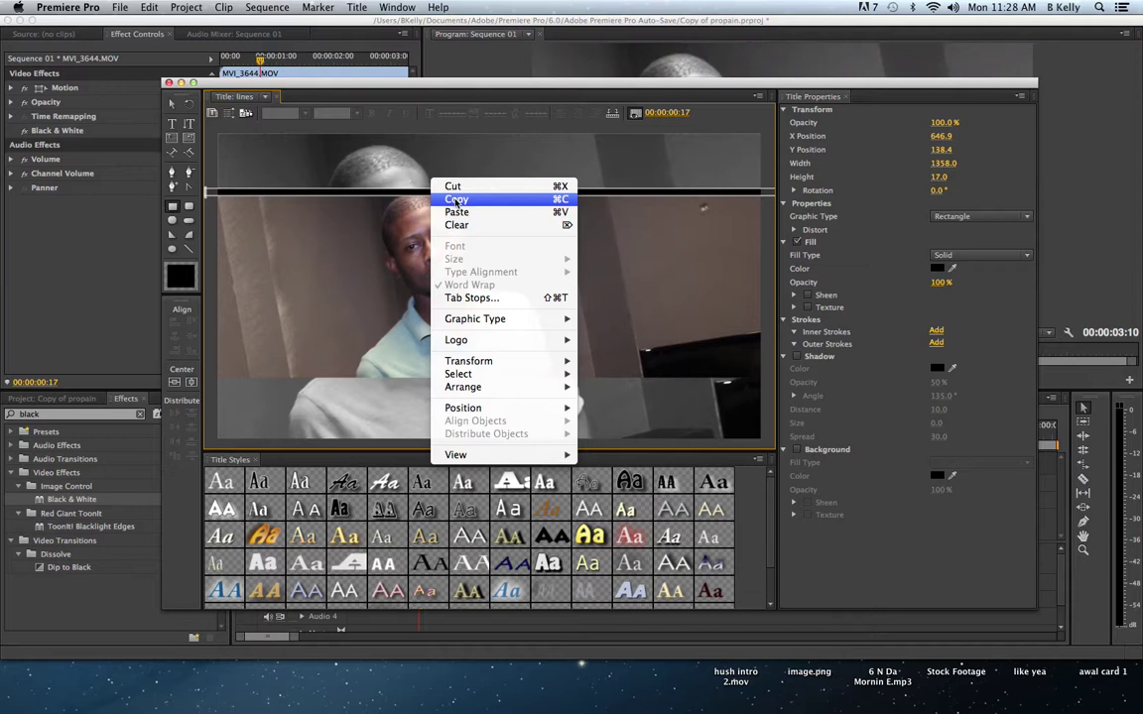
Step: Duplicate the black bar by copying and pasting it
left_click(456, 200)
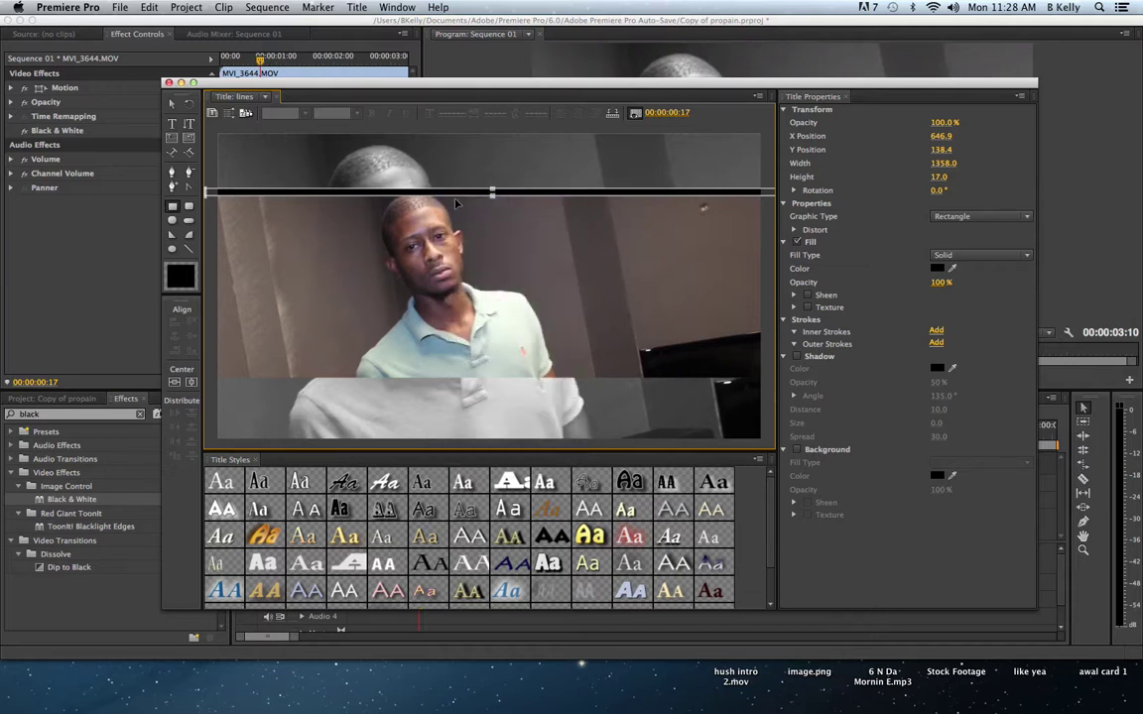
left_click(455, 203)
key("super+v")
left_click(459, 256)
Step: Move one bar down to the strip's bottom edge at Y 576.2 and close the Titler
left_click_drag(308, 85, 271, 129)
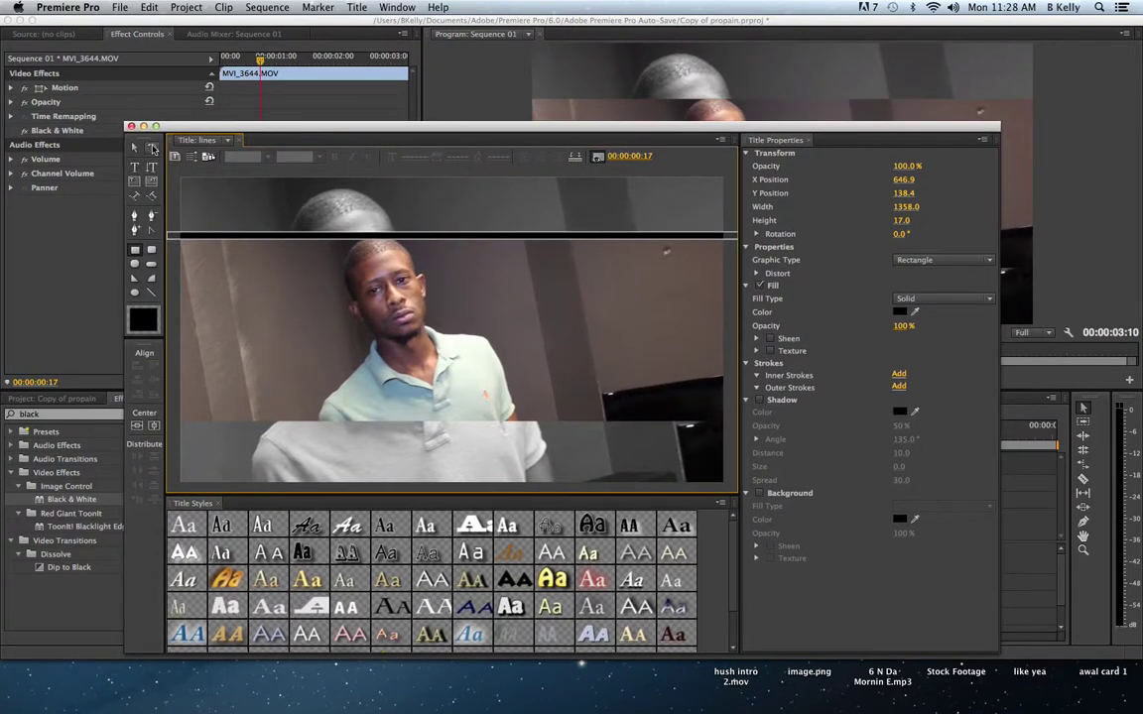
left_click(137, 149)
left_click(436, 236)
left_click_drag(437, 236, 432, 423)
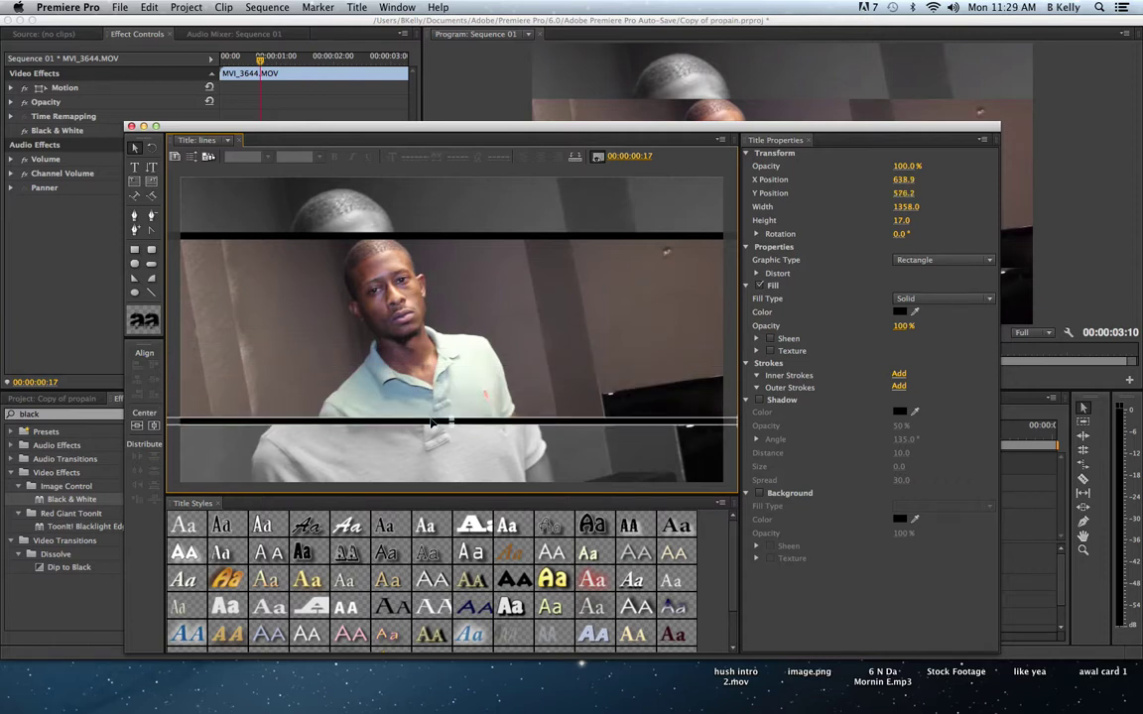
left_click(132, 127)
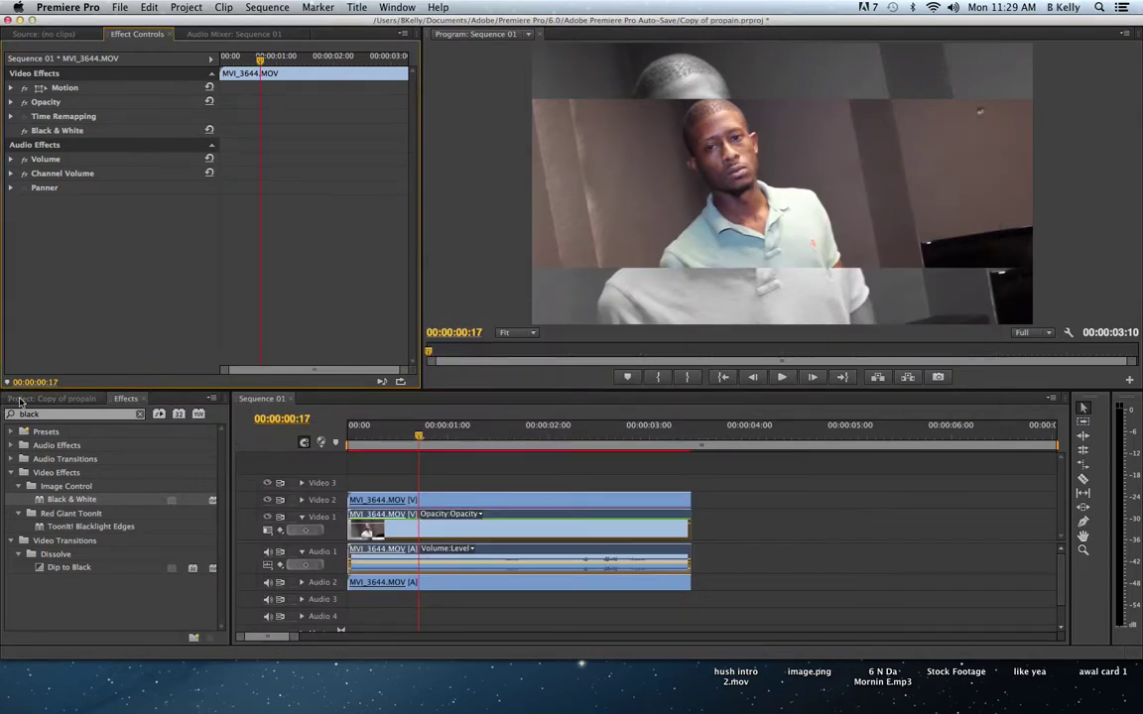
Step: Place the 'lines' title on Video 3 and trim it to end with the footage at 3:10
key("shift+1")
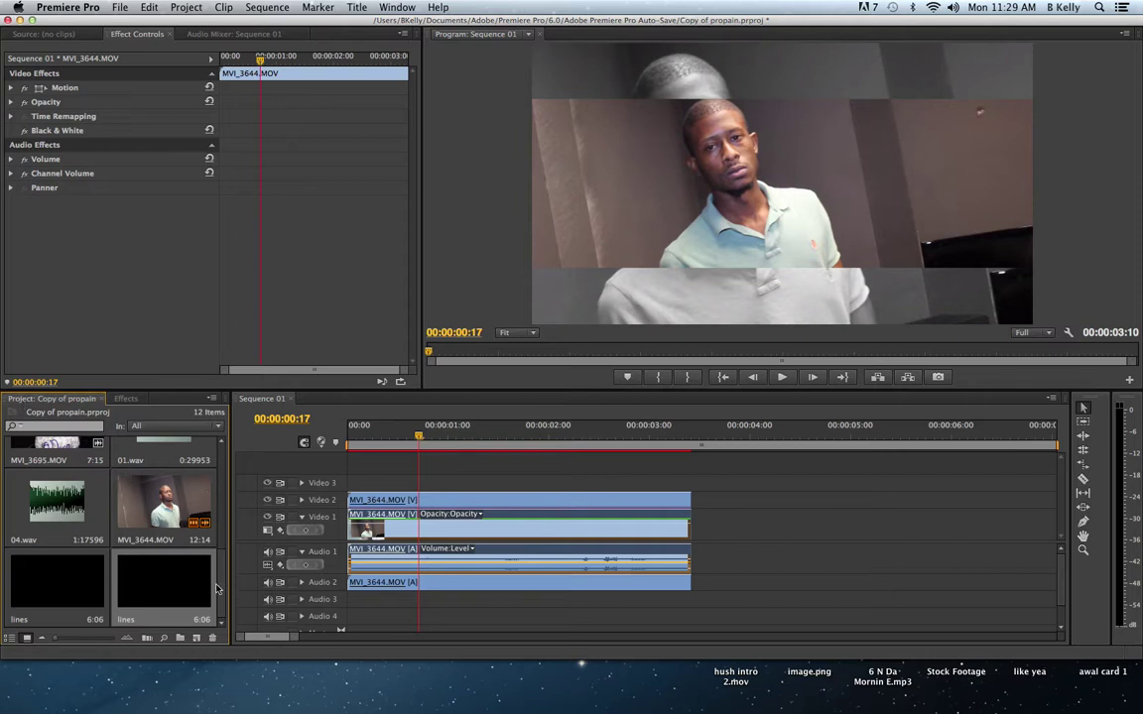
left_click_drag(174, 591, 343, 483)
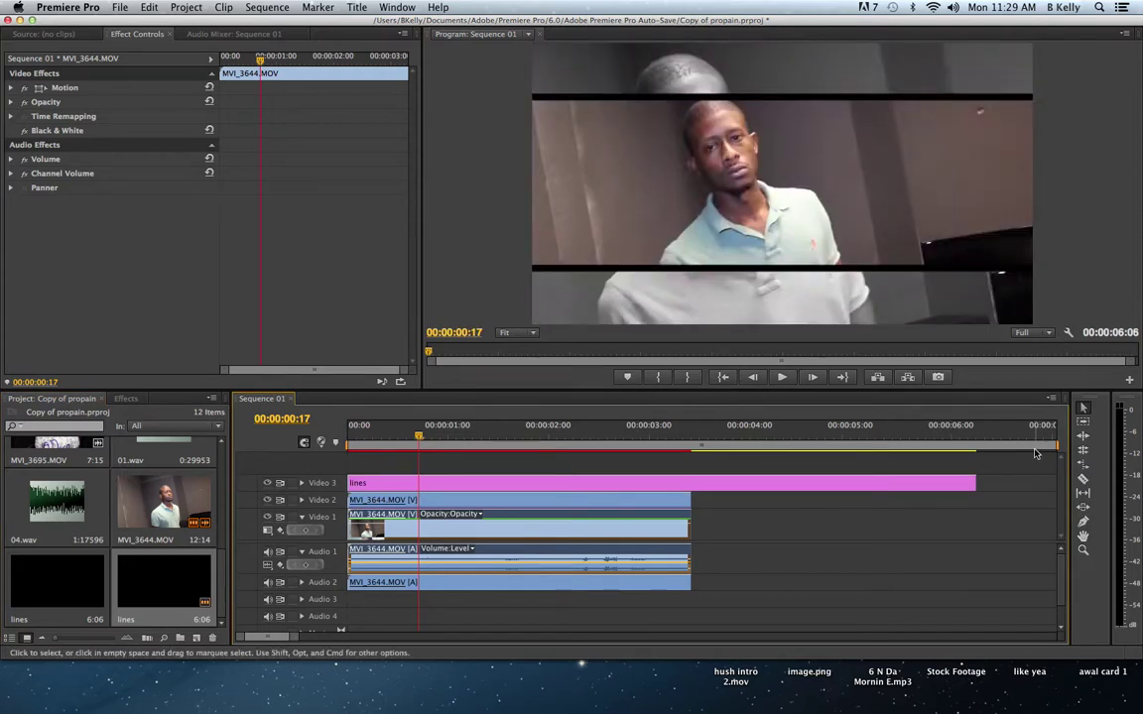
left_click_drag(972, 482, 688, 482)
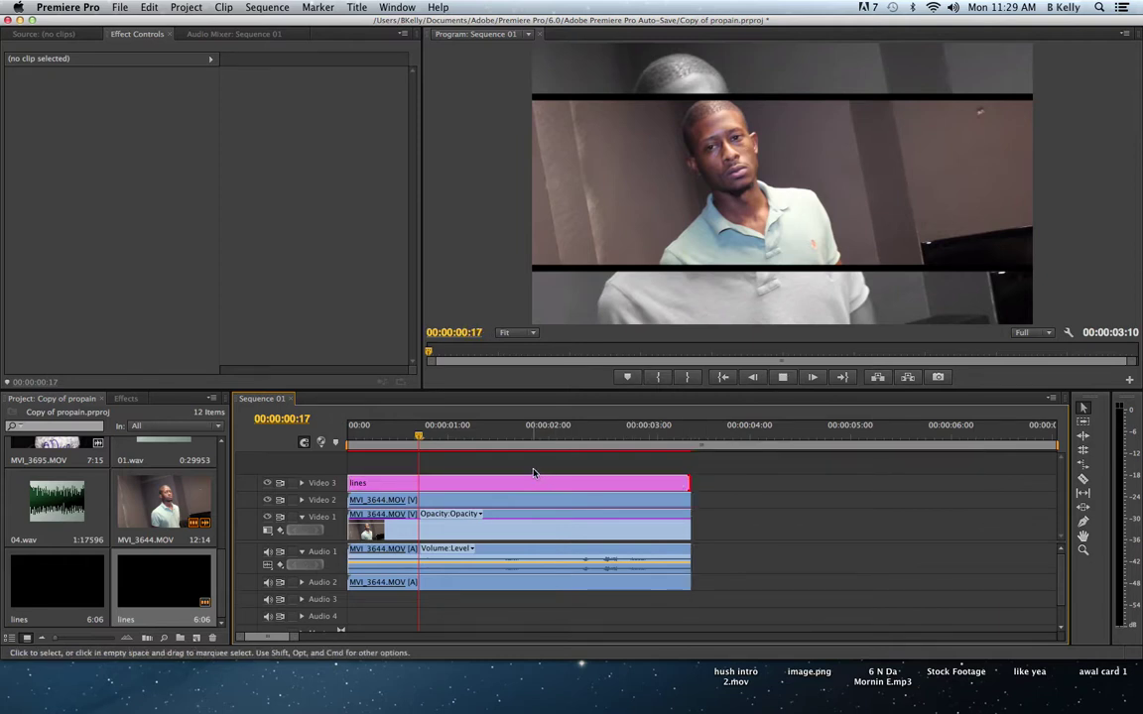
Step: Preview the black bars from the start, park at 00:00:01:20, and select the old Effects search term
key("space")
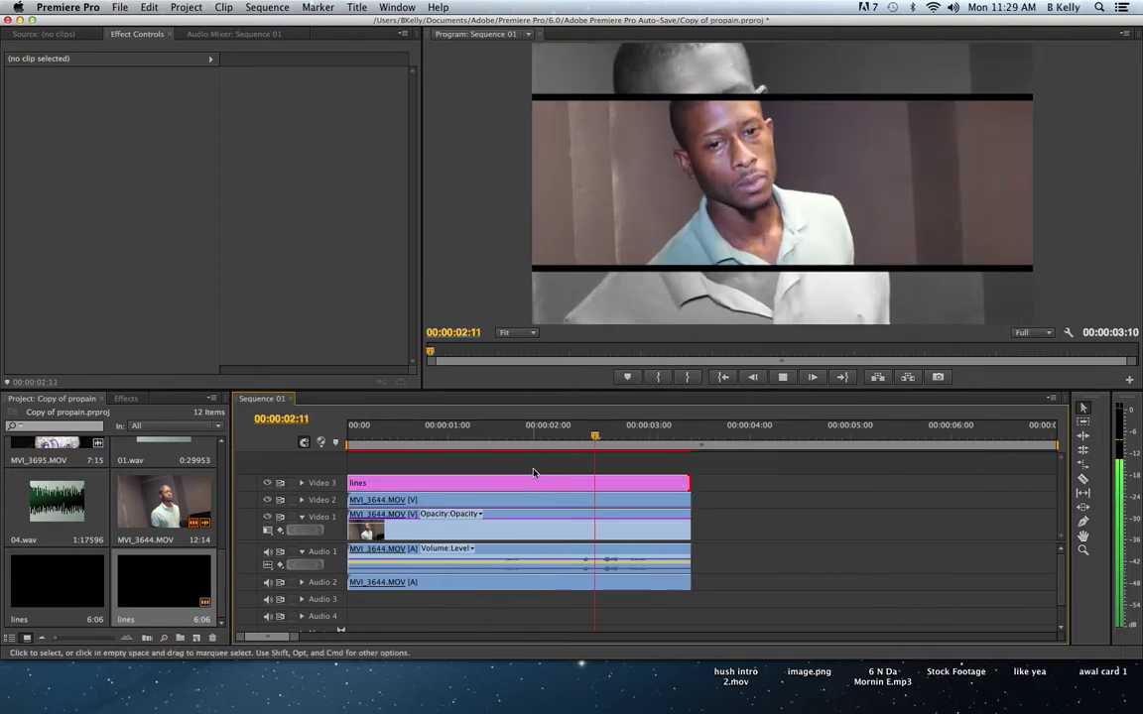
key("Home")
left_click_drag(555, 435, 533, 432)
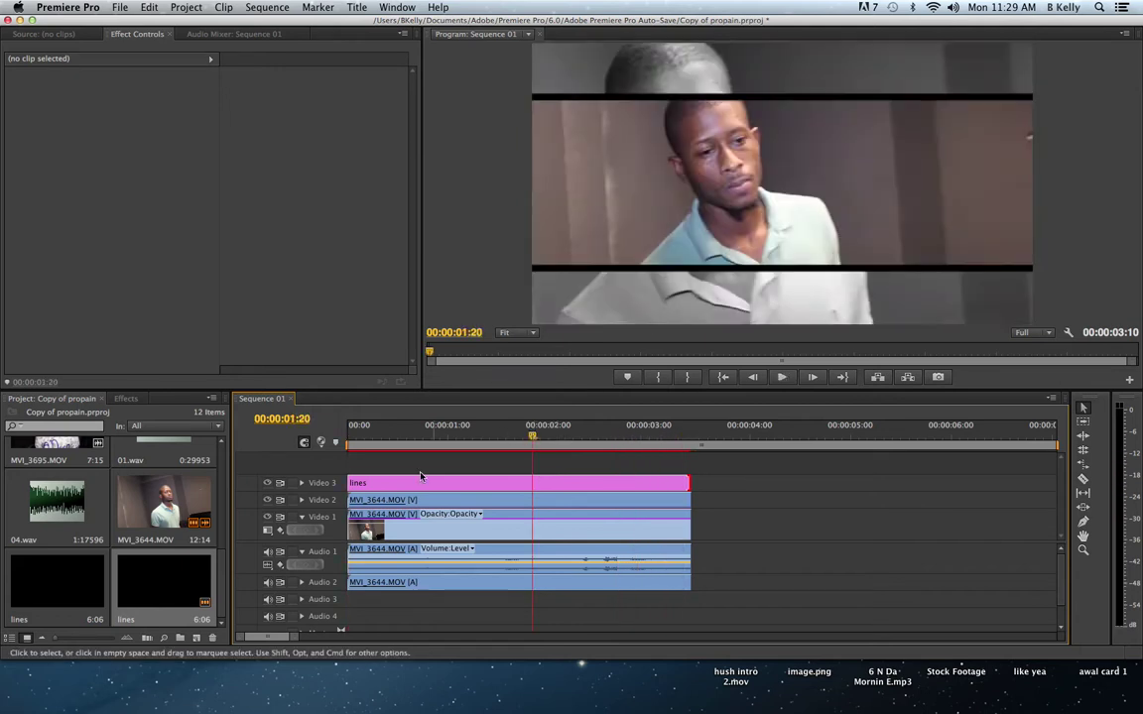
left_click(125, 398)
double_click(49, 415)
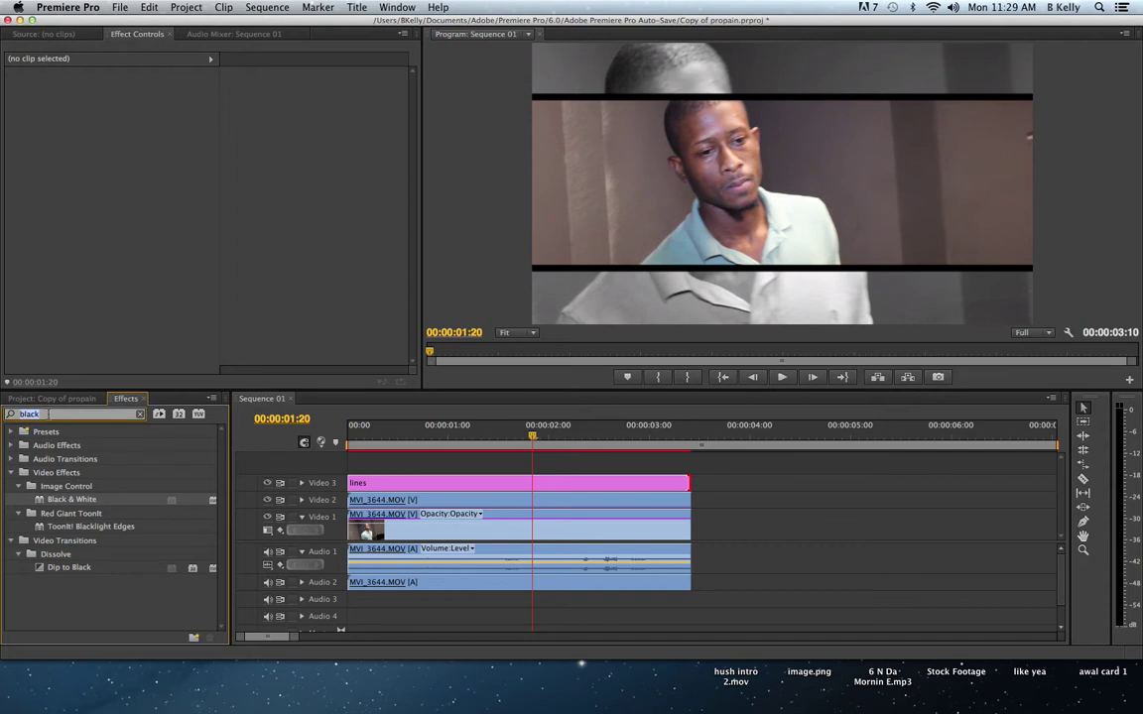
Step: Search 'bright' and apply Brightness & Contrast to the colour clip on Video 2
type("bright")
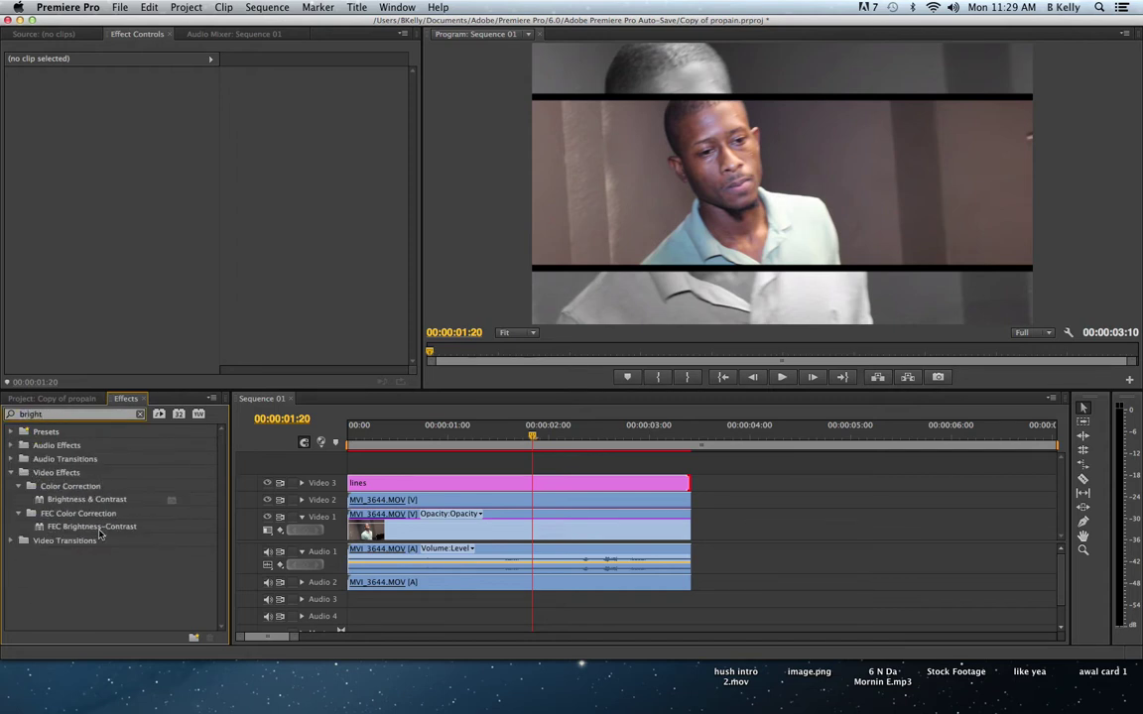
left_click(120, 499)
left_click_drag(120, 500, 395, 501)
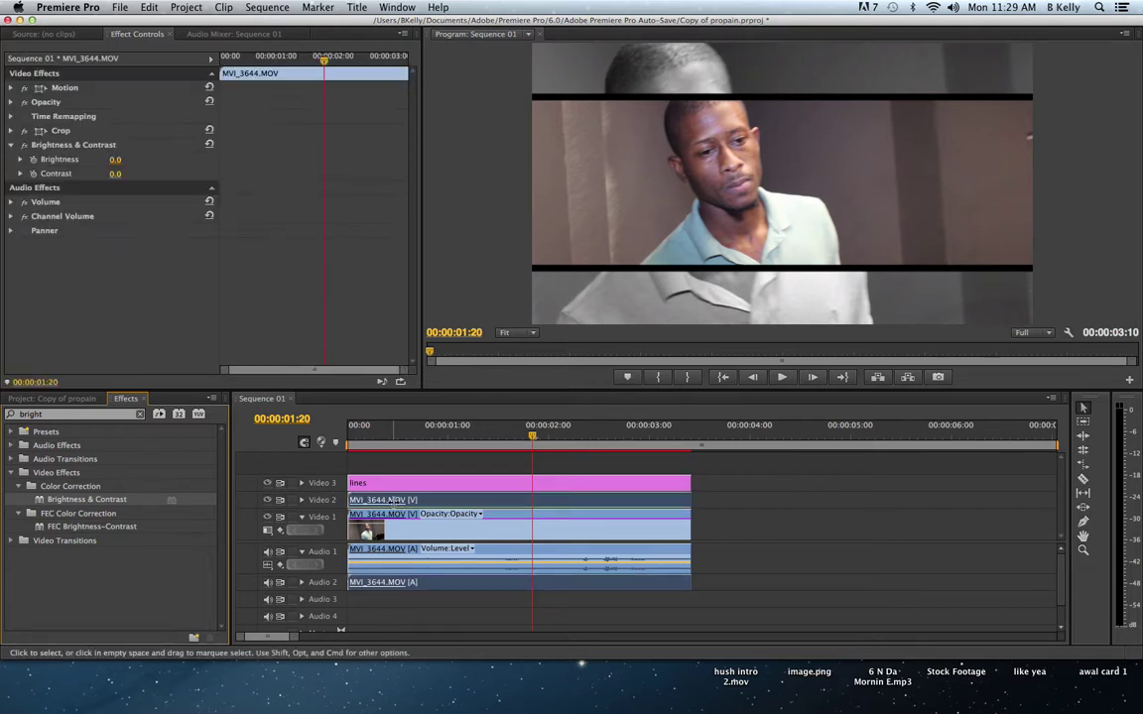
Step: Set the colour clip's Brightness to −13.0 and Contrast to 13.5, then add the effect to the black-and-white clip
left_click(21, 159)
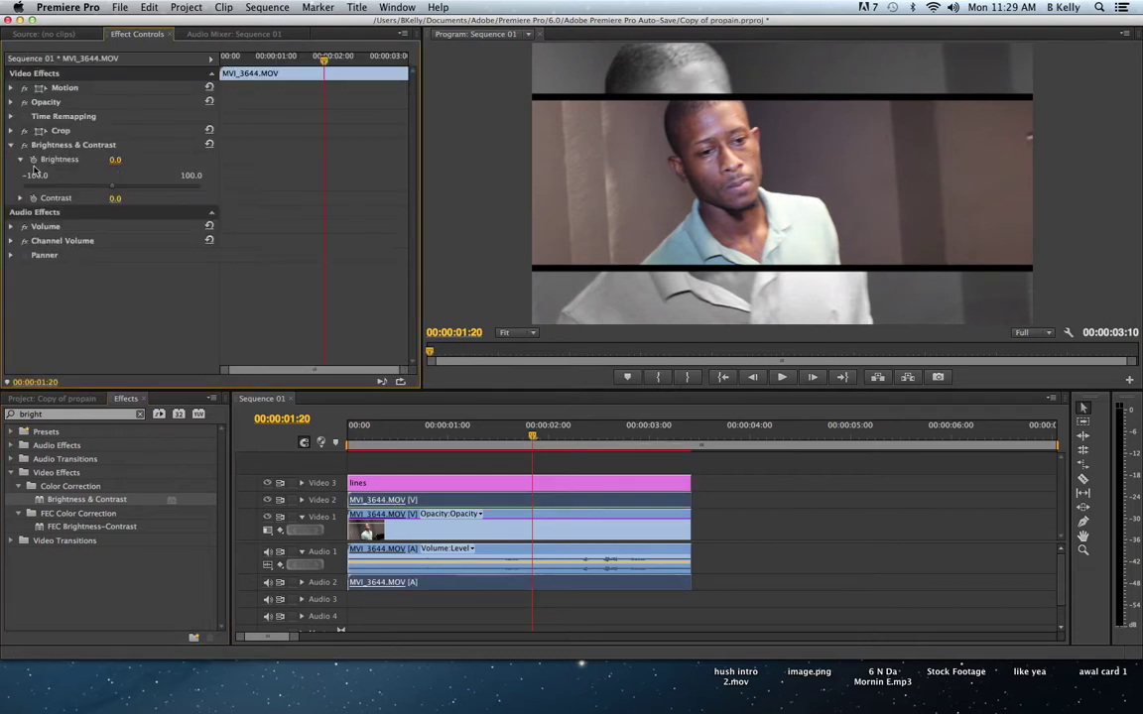
left_click_drag(115, 159, 105, 149)
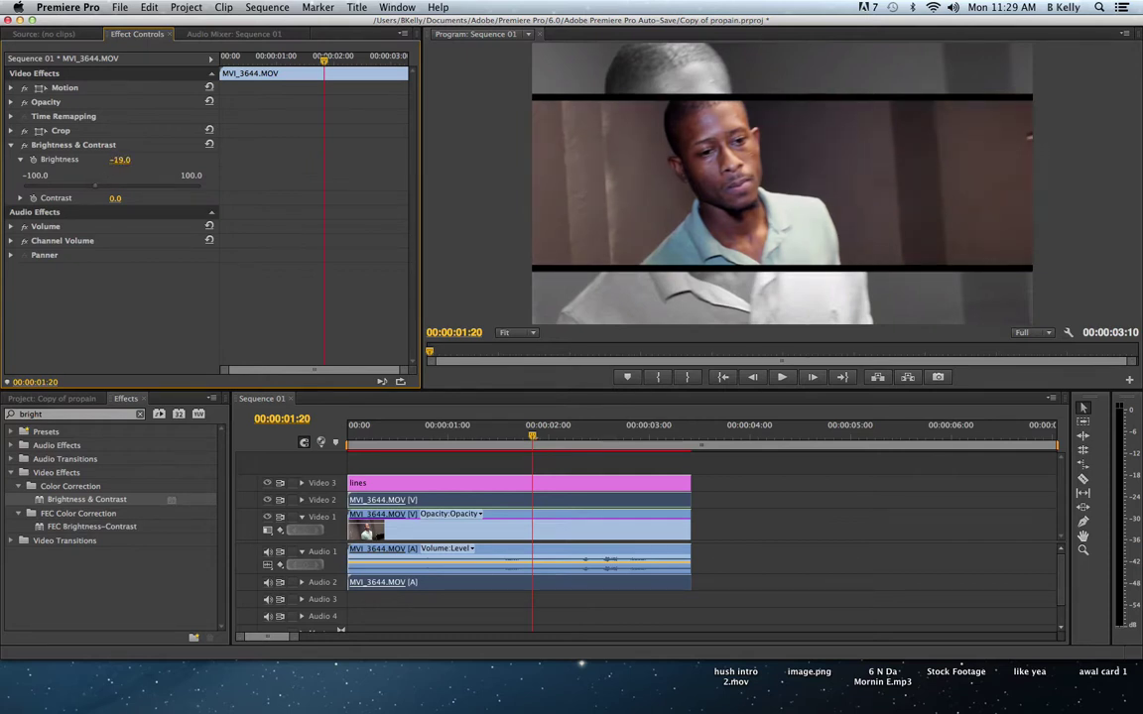
left_click(11, 145)
left_click(11, 145)
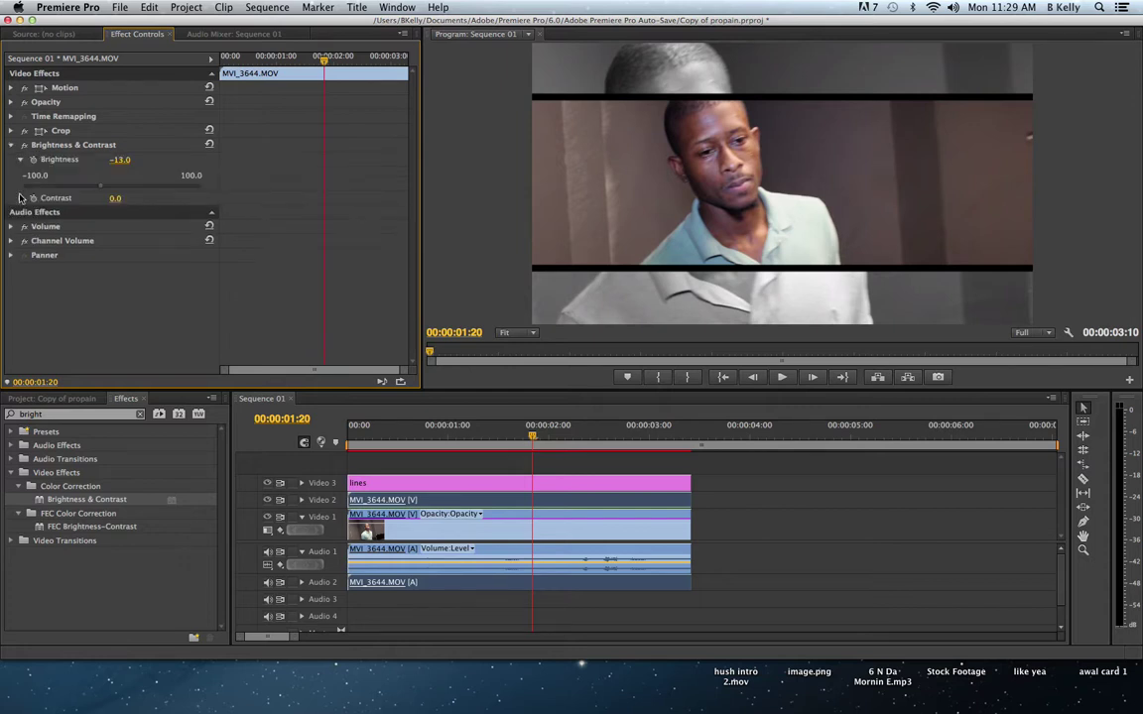
left_click(20, 198)
mouse_move(110, 229)
left_mouse_down()
mouse_move(136, 229)
mouse_move(123, 230)
left_mouse_up()
left_click(21, 160)
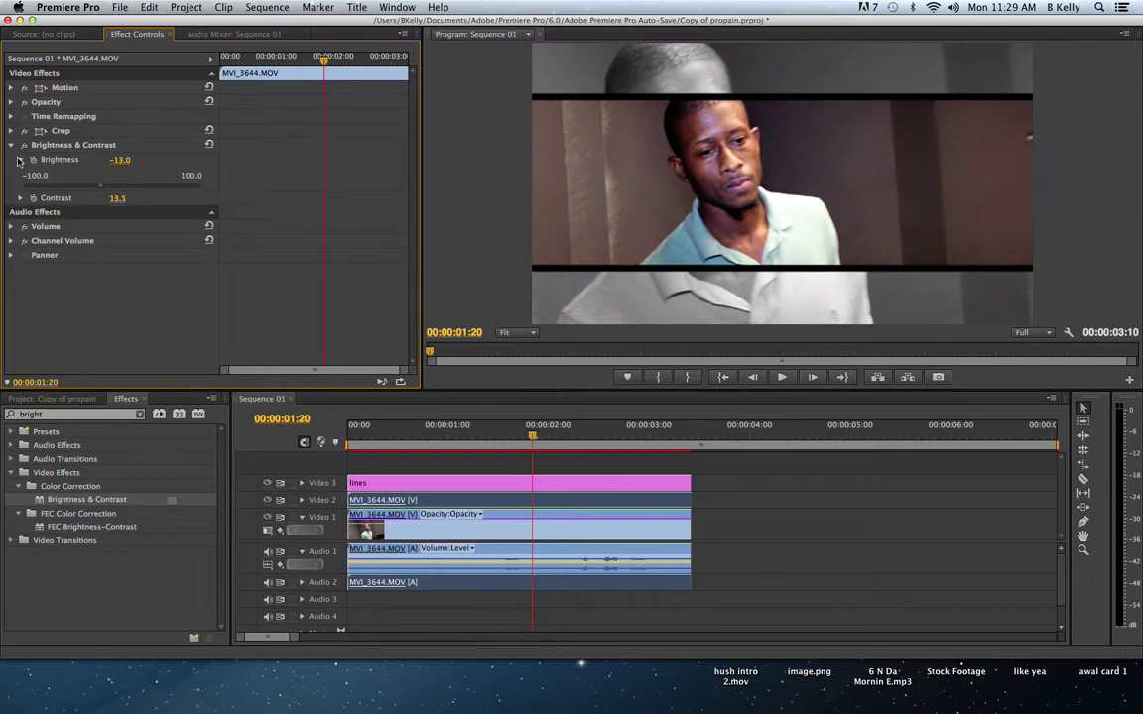
left_click(20, 173)
left_click(10, 145)
left_click_drag(87, 499, 377, 517)
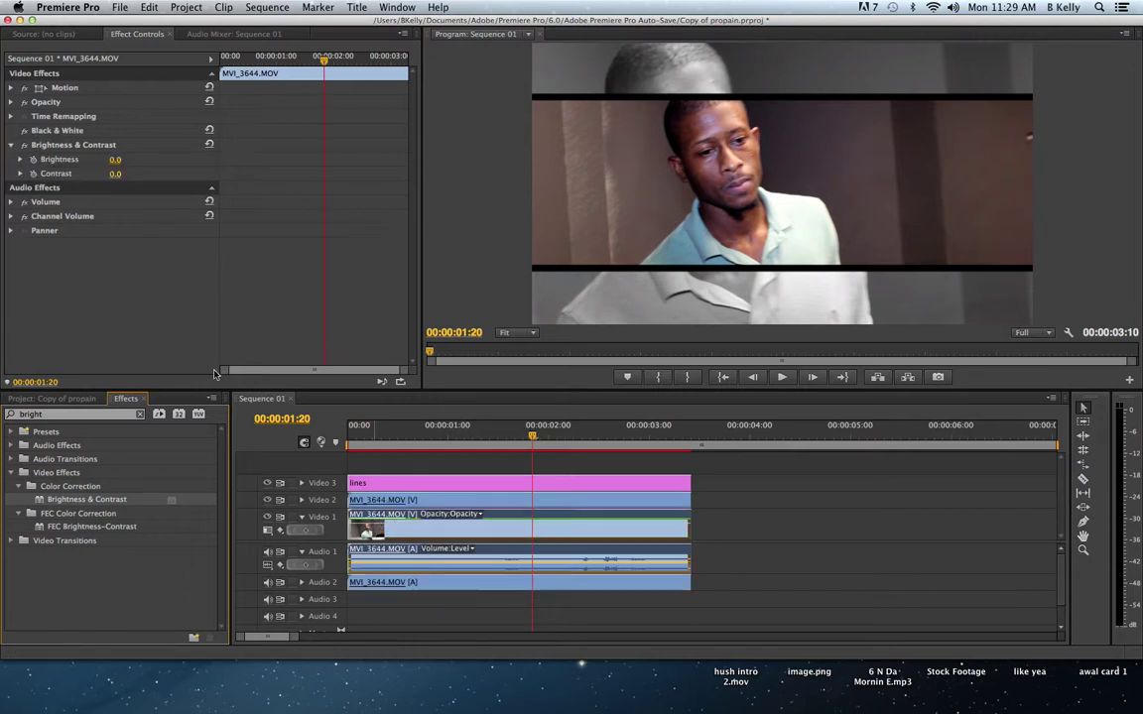
Step: Set the black-and-white clip's Brightness & Contrast to −30.5 brightness and 35.1 contrast
left_click(24, 169)
left_click(19, 159)
left_click_drag(112, 187, 82, 179)
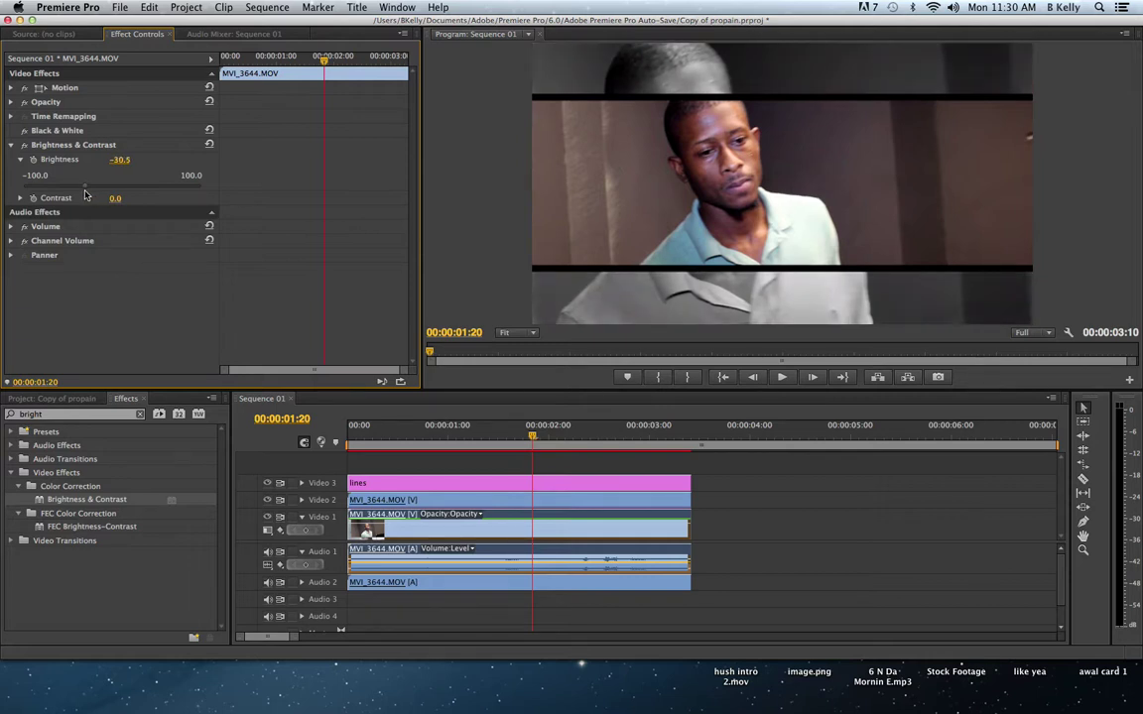
left_click(20, 197)
left_click_drag(105, 225, 142, 231)
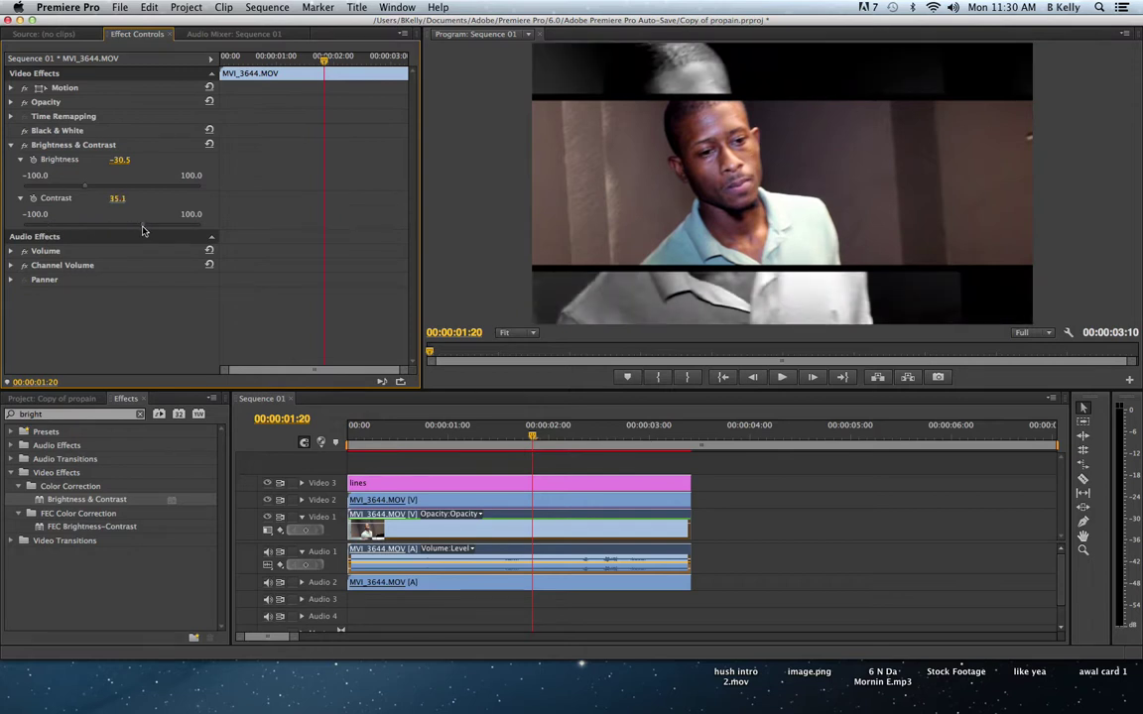
left_click(13, 146)
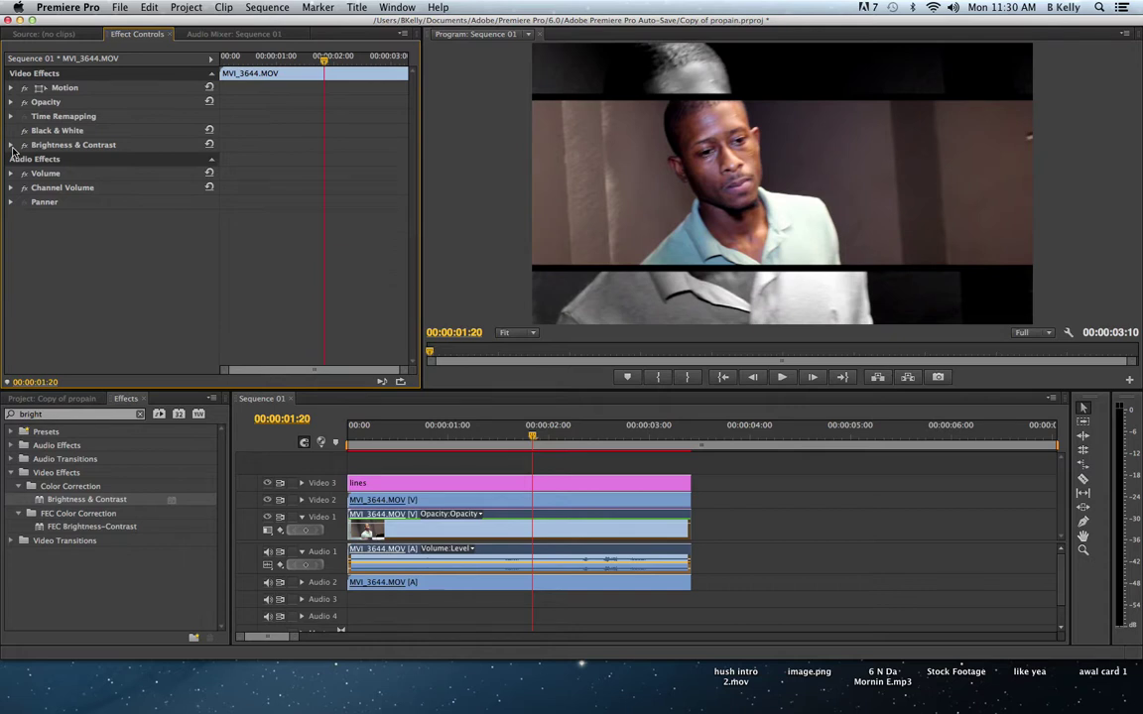
left_click(400, 441)
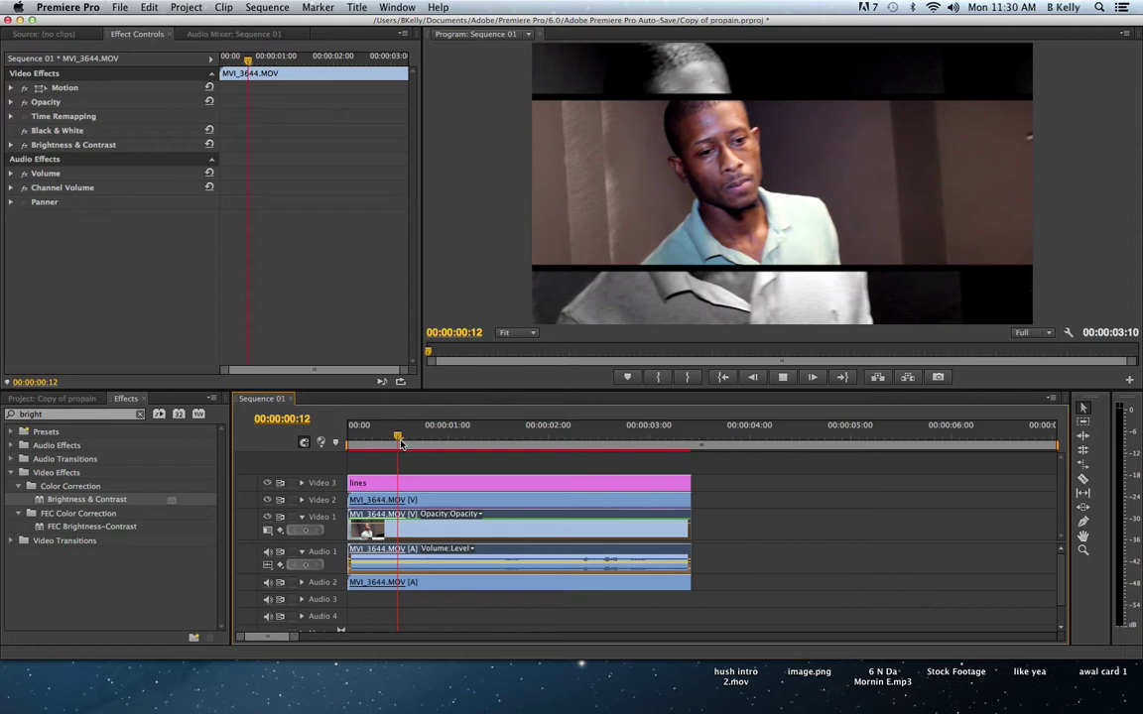
key("space")
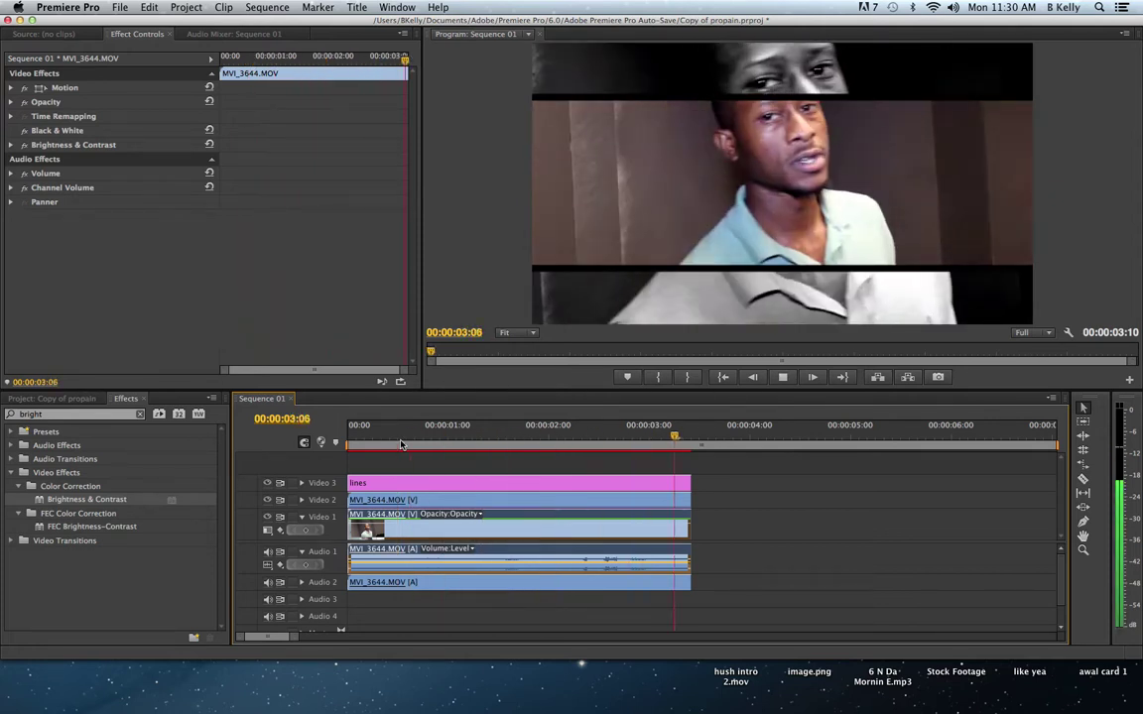
key("Home")
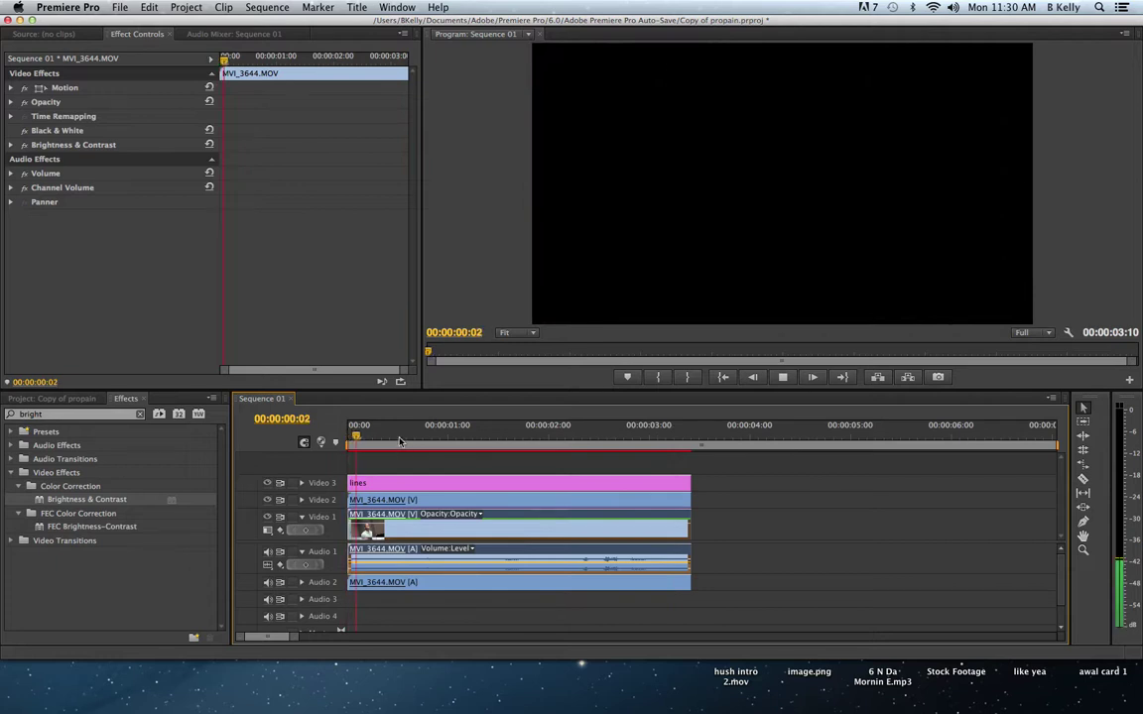
key("space")
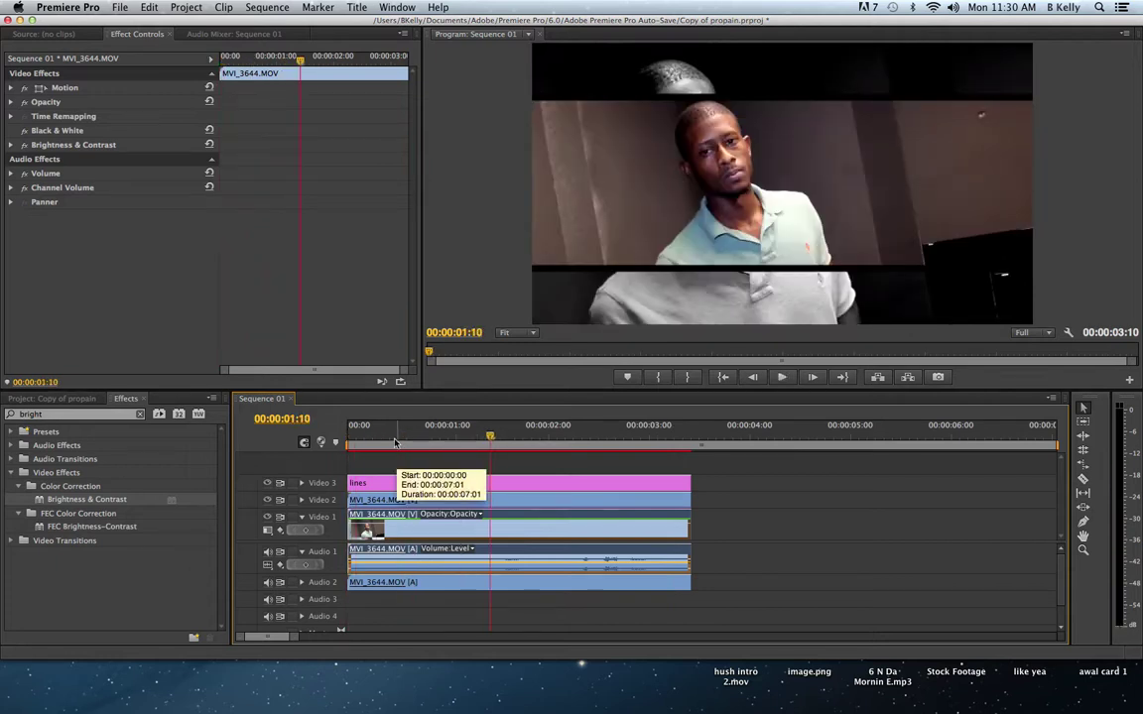